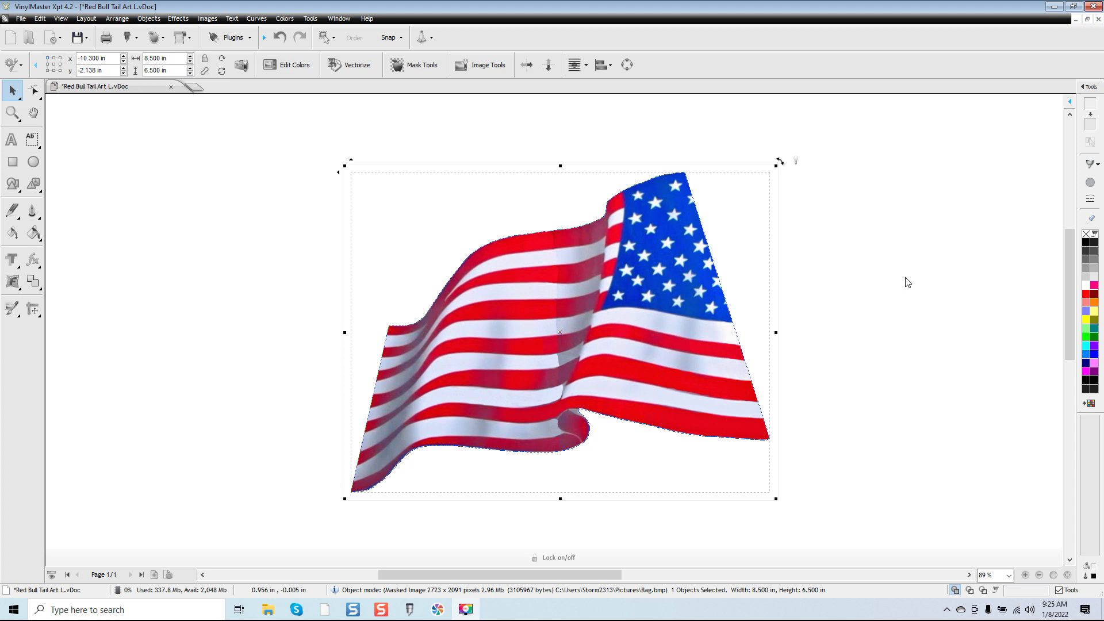
Step: Nudge the waving flag image left, then slightly up, on the canvas
left_click_drag(678, 301, 607, 304)
left_click(807, 291)
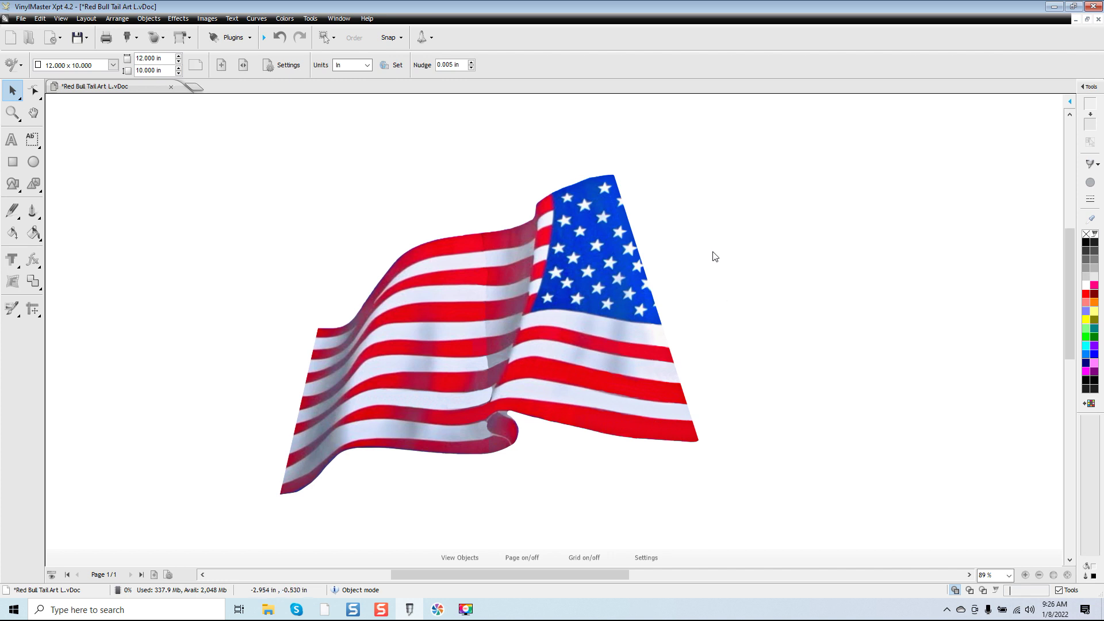
left_click_drag(588, 271, 605, 260)
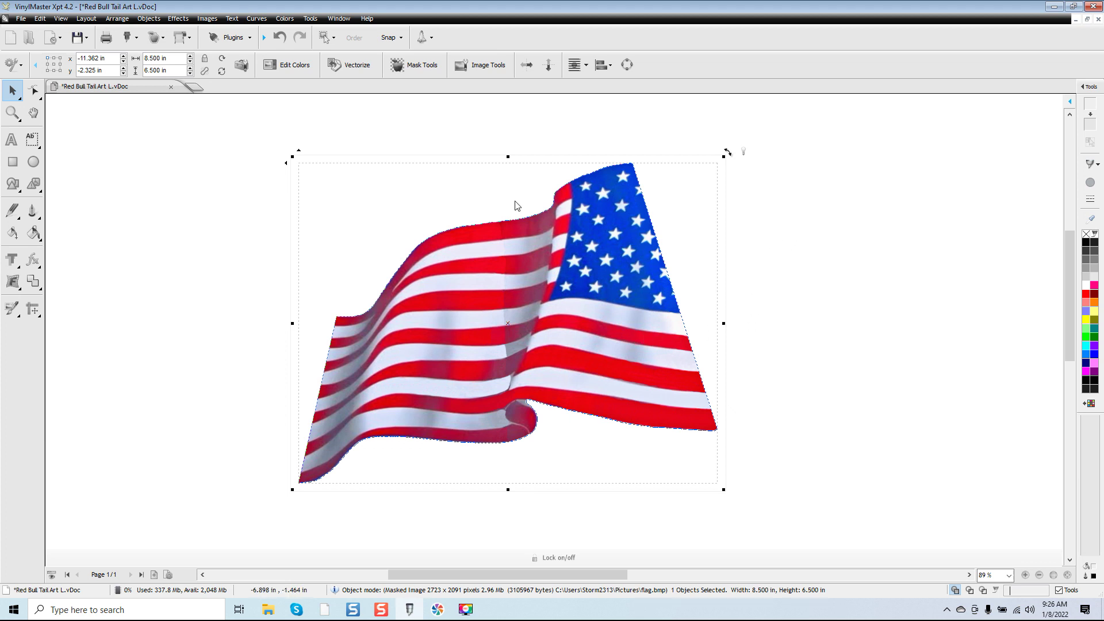
left_click(21, 18)
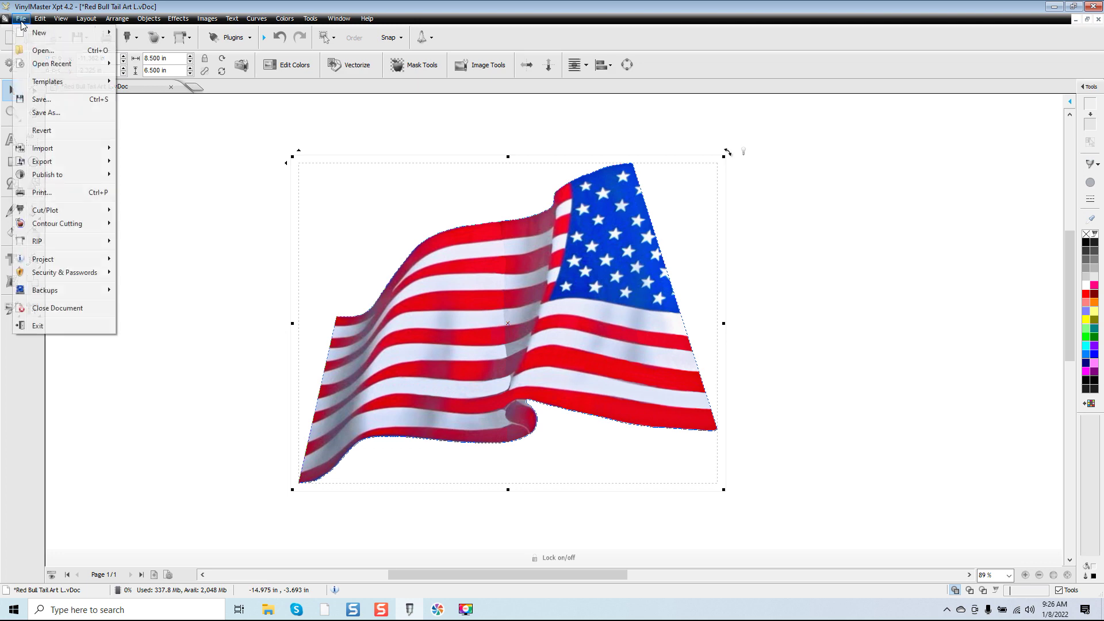
Step: Export the selection to a JPG file named Flag to bring up the Export Image options
mouse_move(75, 161)
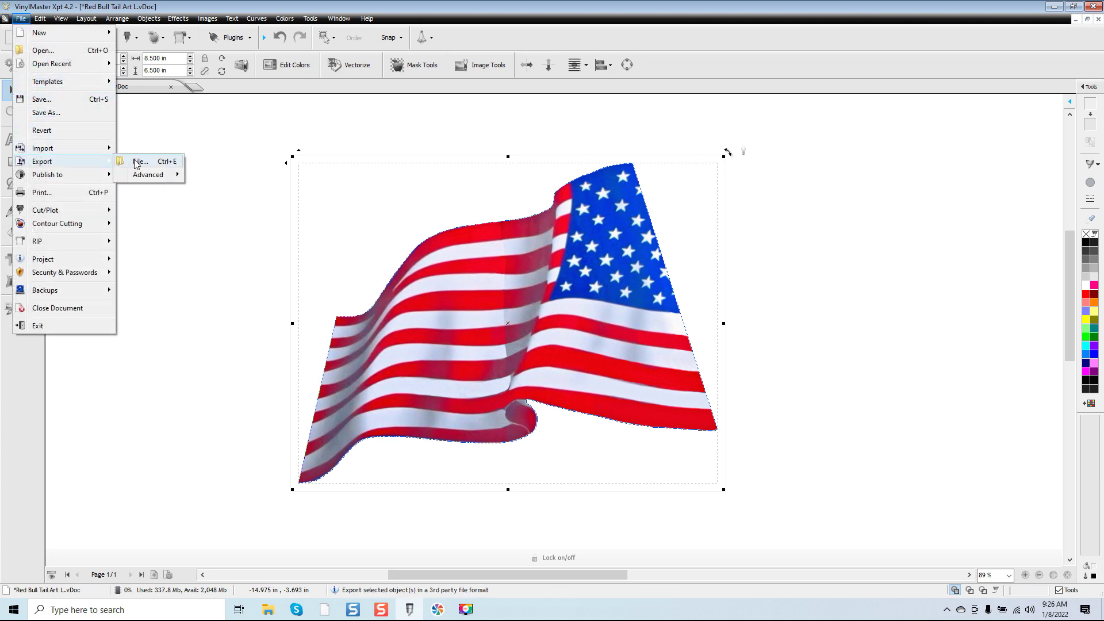
mouse_move(167, 174)
left_click(205, 176)
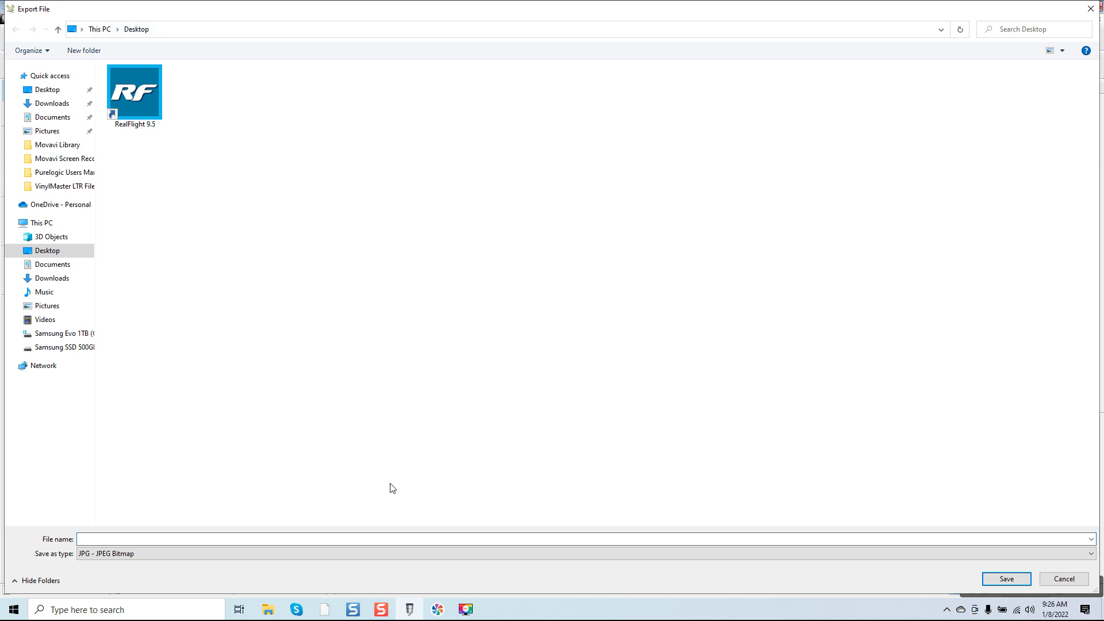
type("Flag")
key("Return")
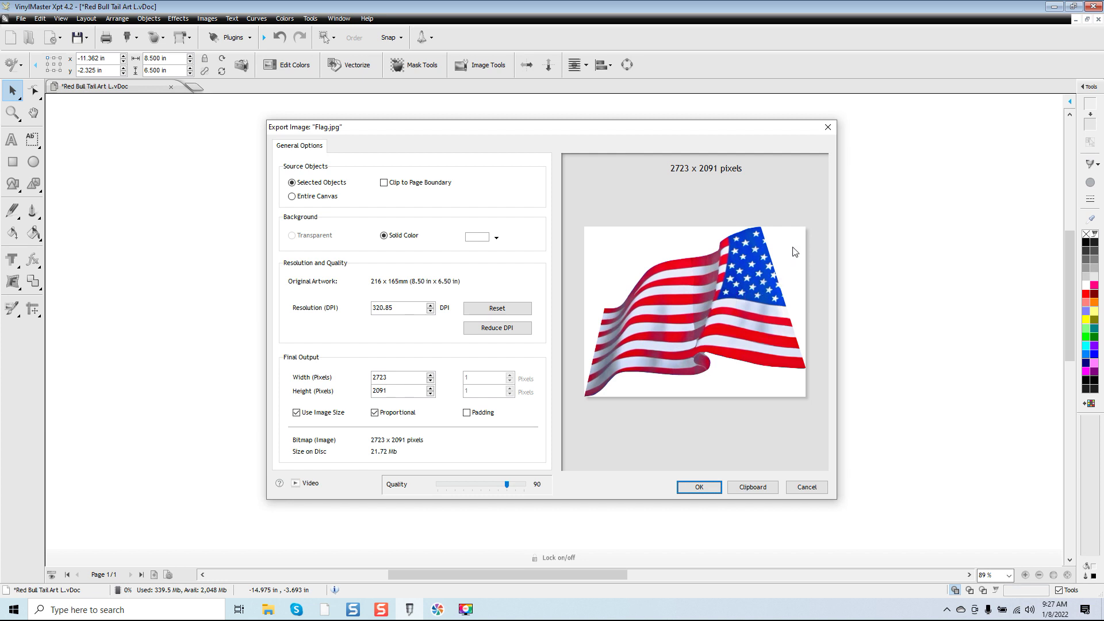
Step: Set the export background to solid yellow and switch on padding
left_click(496, 238)
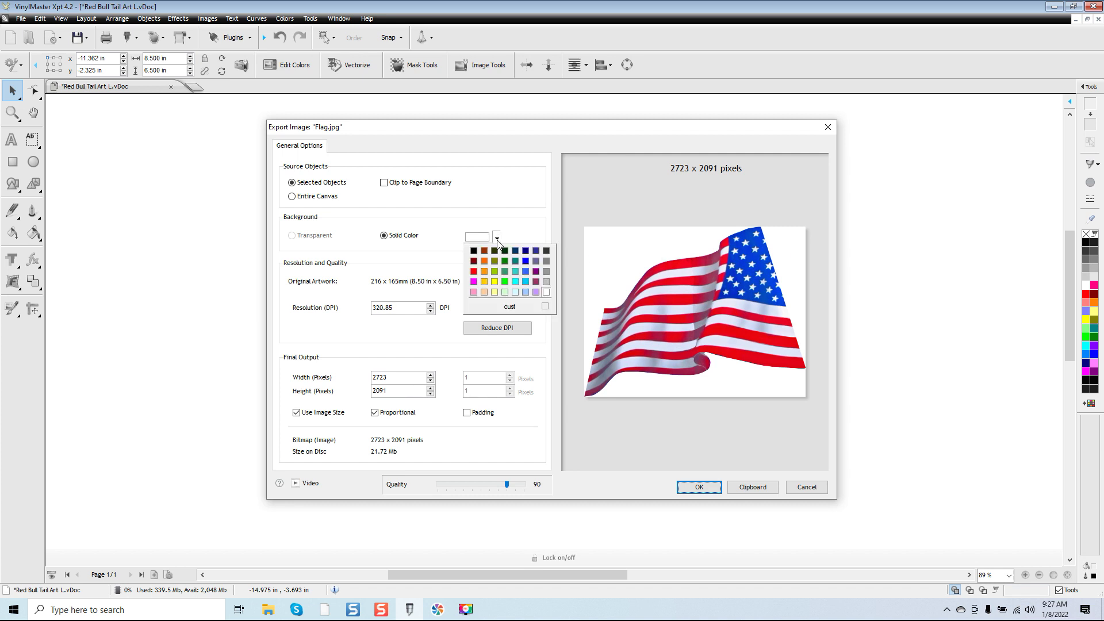
left_click(494, 281)
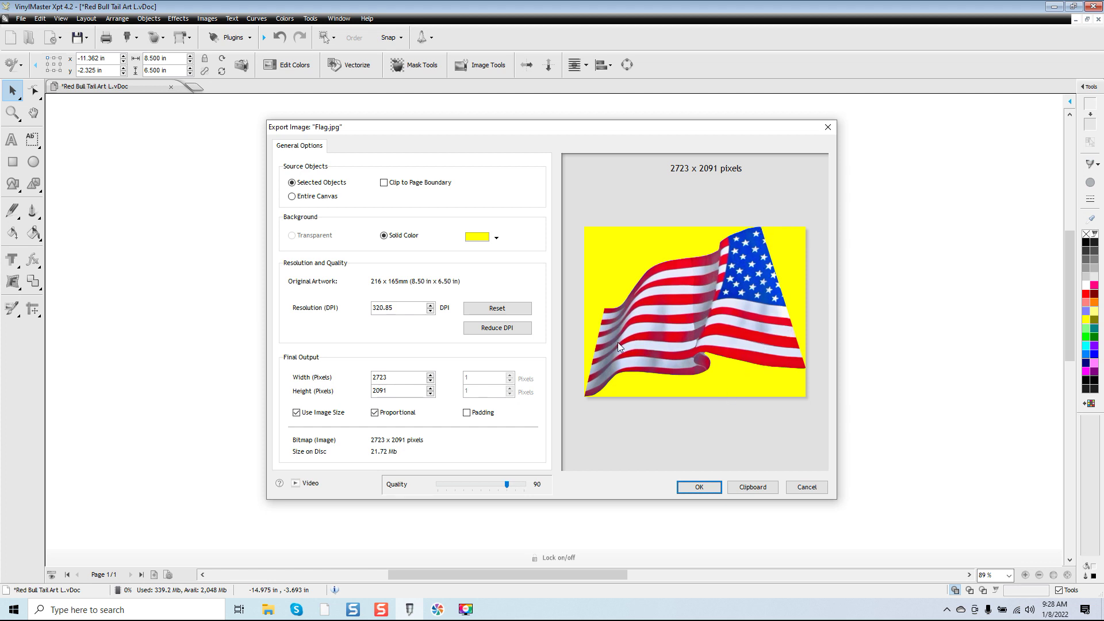
left_click(466, 412)
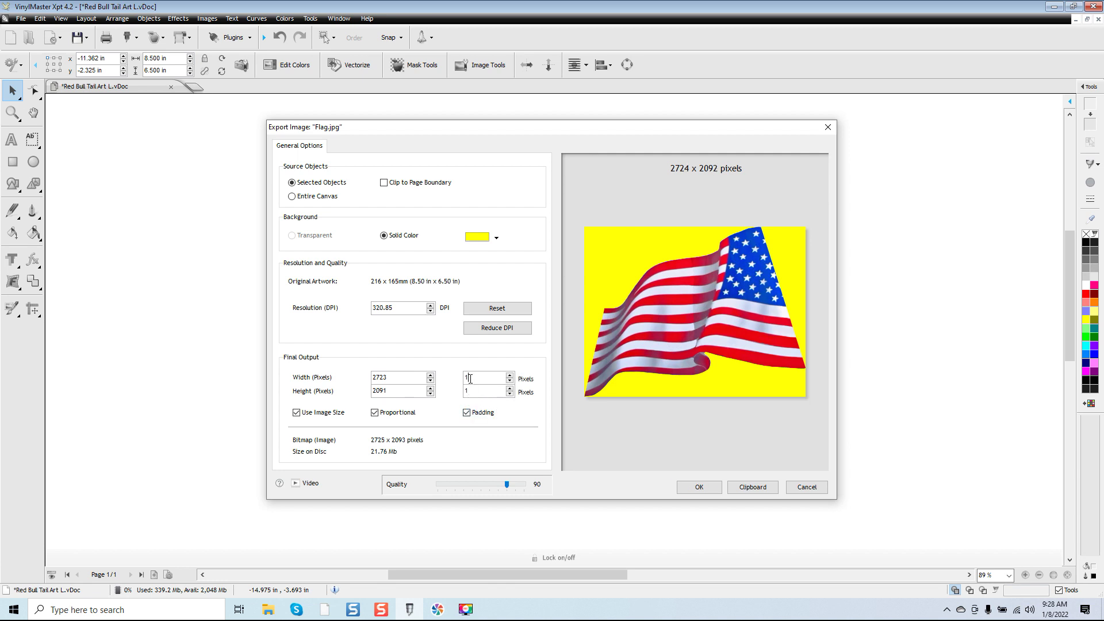
Step: Set padding to 100 pixels each way (2923 × 2291) and export Flag.jpg
left_click(477, 390)
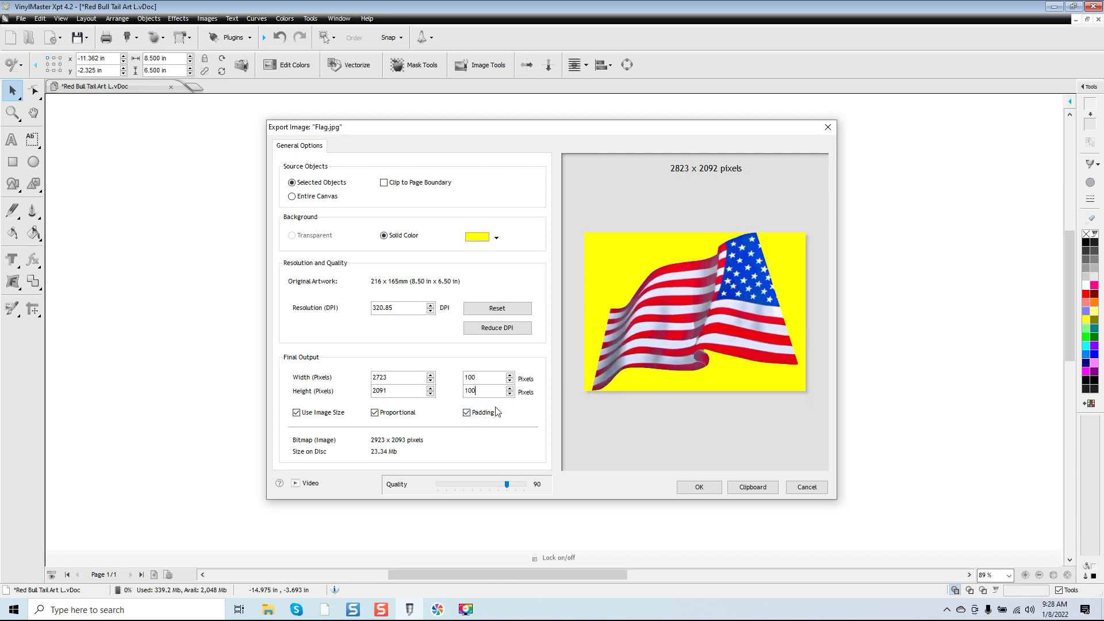
left_click(493, 412)
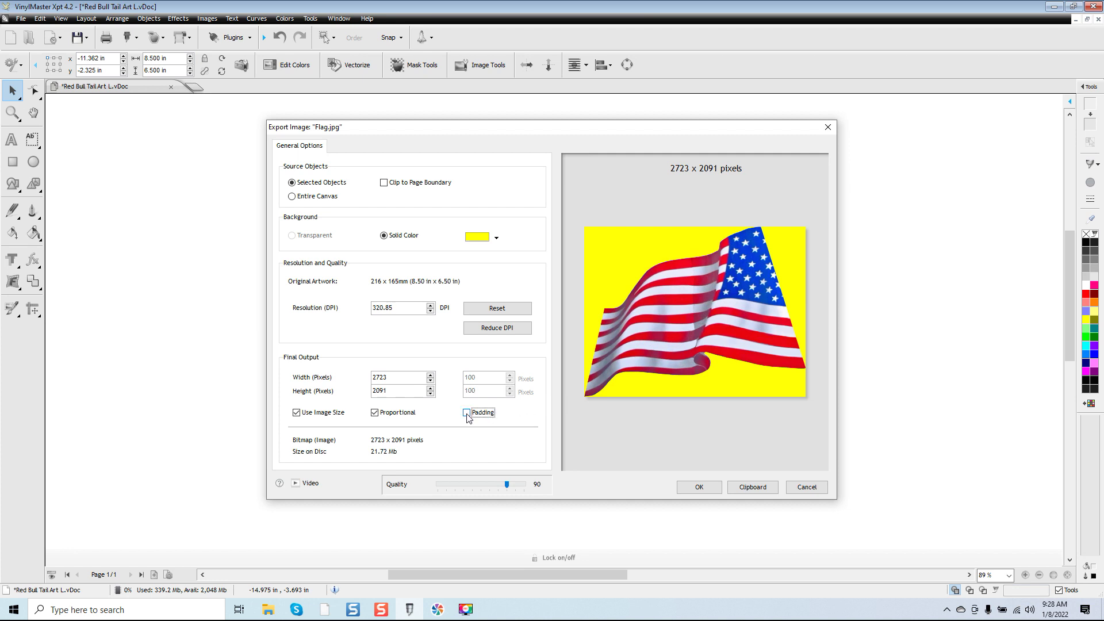
left_click(494, 413)
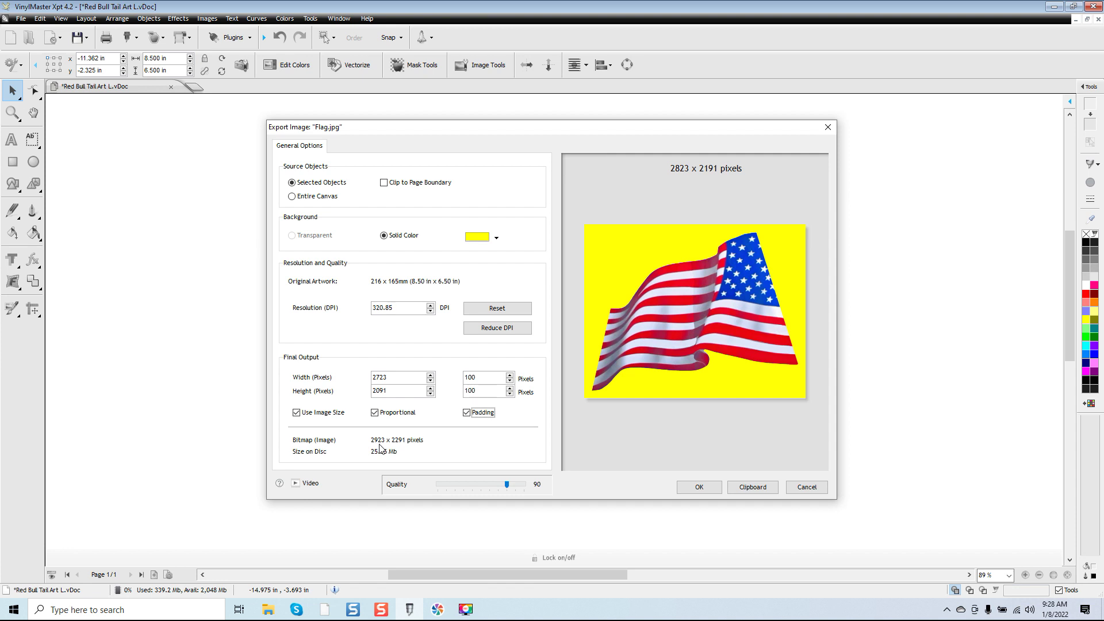
left_click(692, 486)
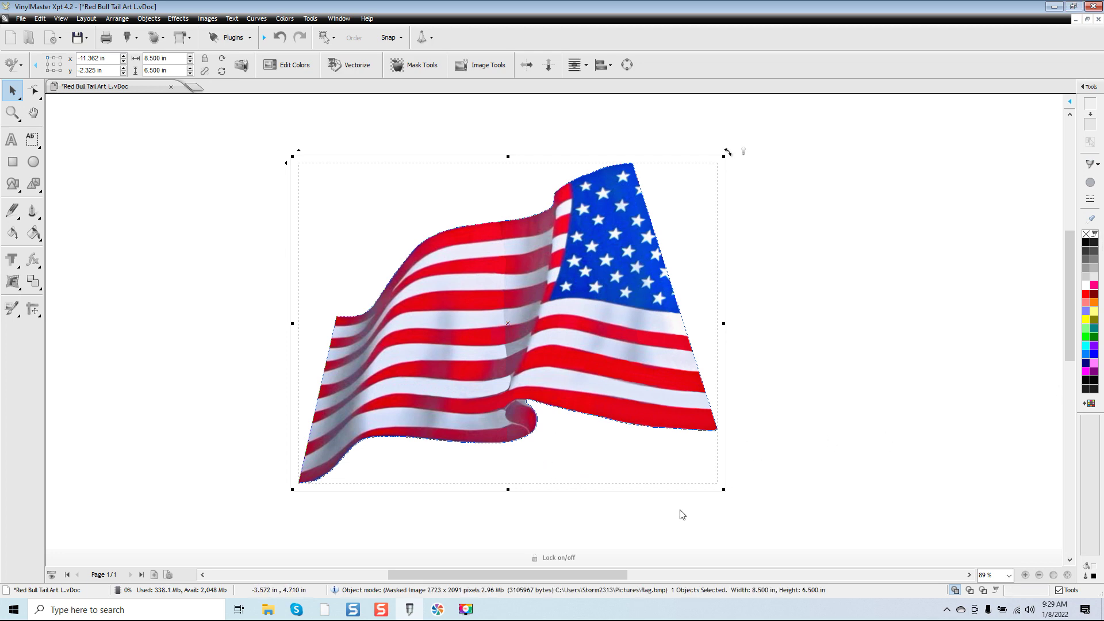
Step: Switch to the browser showing the pixlr.com homepage
left_click(329, 610)
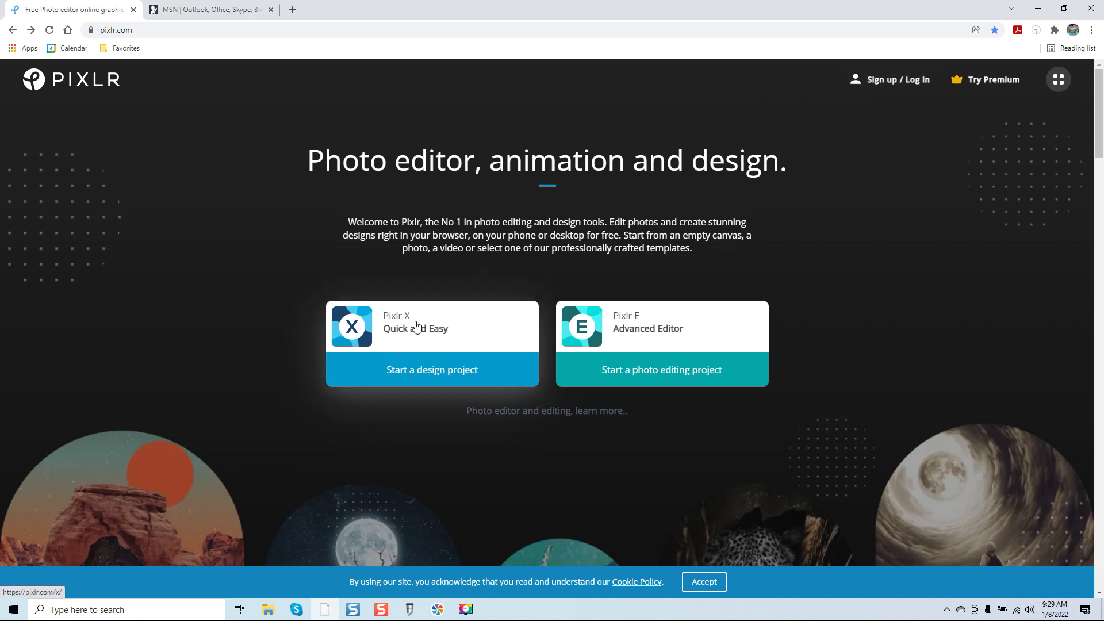
Step: Launch Pixlr X and open Flag.jpg from the Desktop
left_click(403, 340)
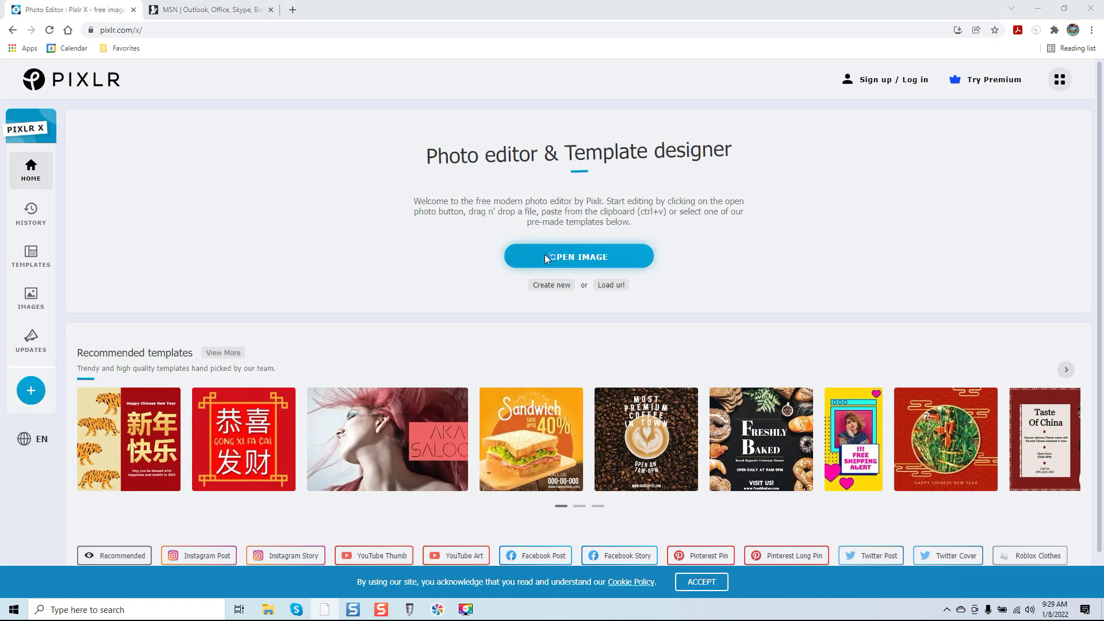
left_click(544, 254)
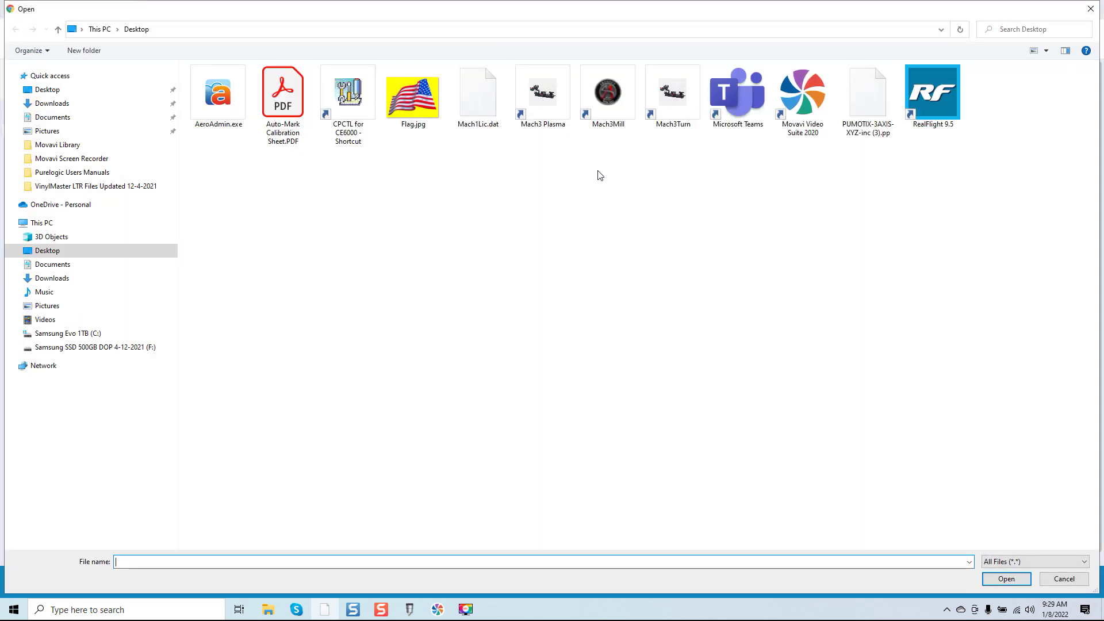
double_click(405, 108)
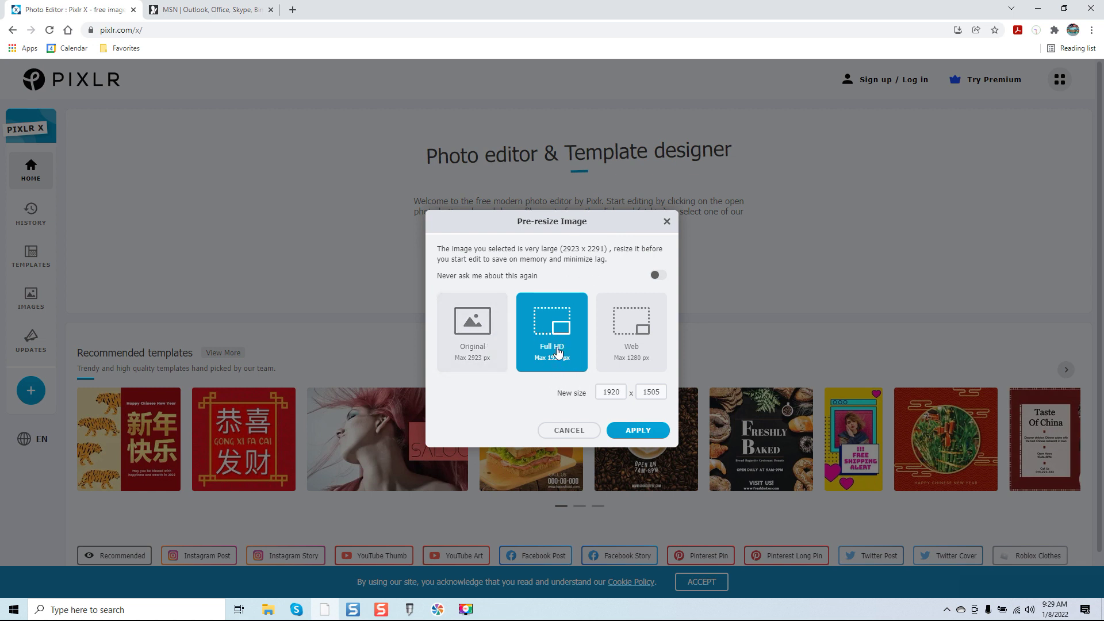
Step: Replace the 1920 width with the full 2923 pixels and apply to load the image
left_click(621, 393)
double_click(621, 393)
key("BackSpace")
type("2923")
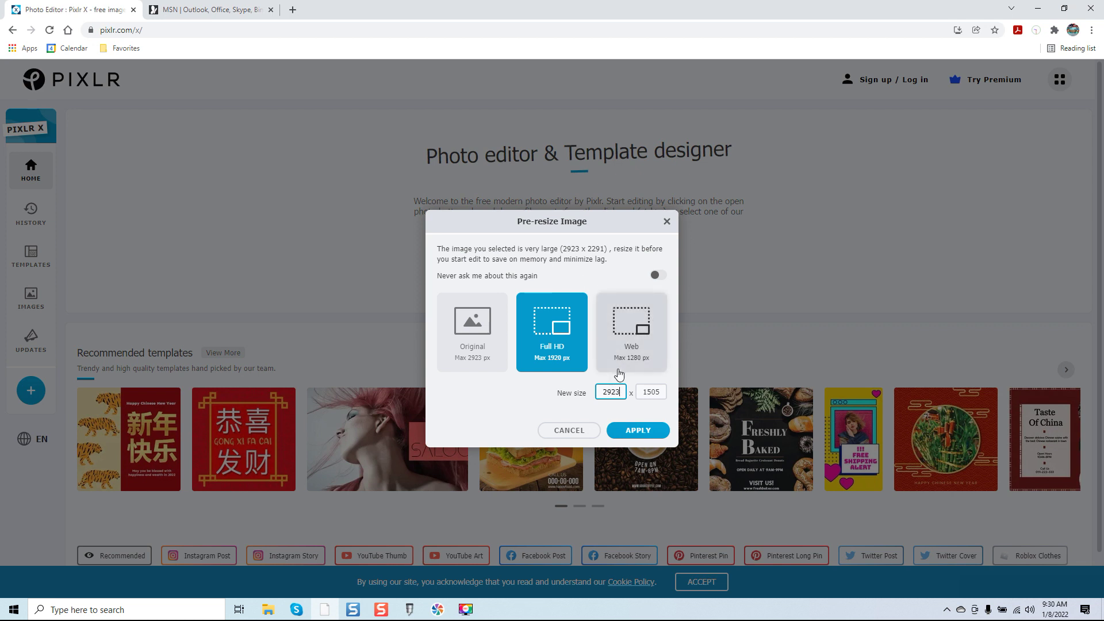
left_click(632, 432)
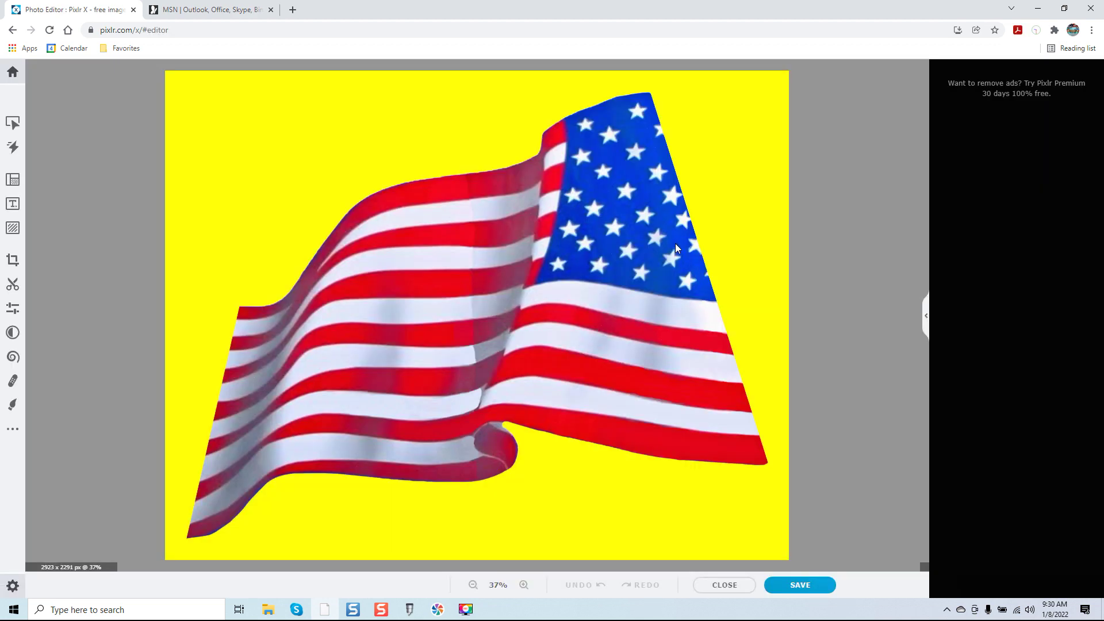
Step: Raise the flag's vibrance and saturation and set temperature to 5 in the Adjust panel
left_click(13, 308)
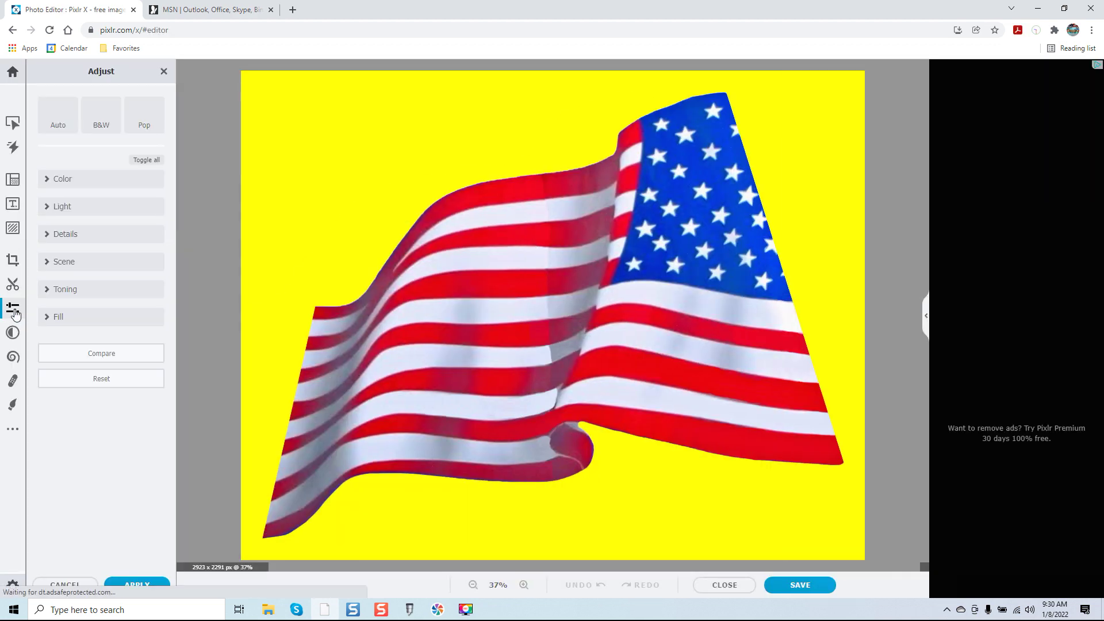
left_click(81, 178)
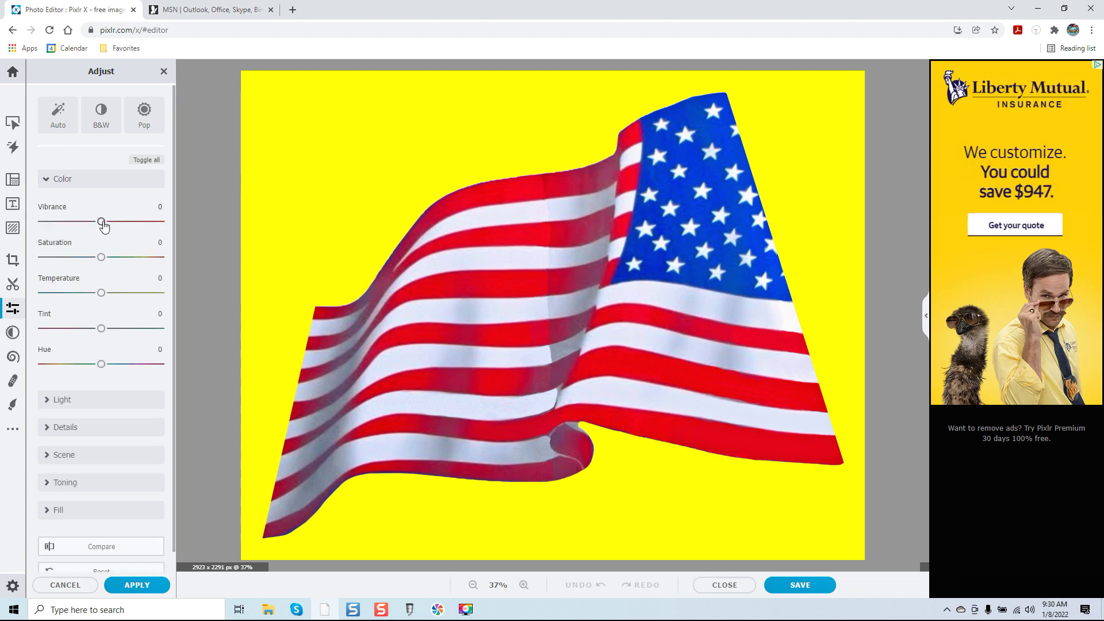
left_click_drag(102, 228, 121, 229)
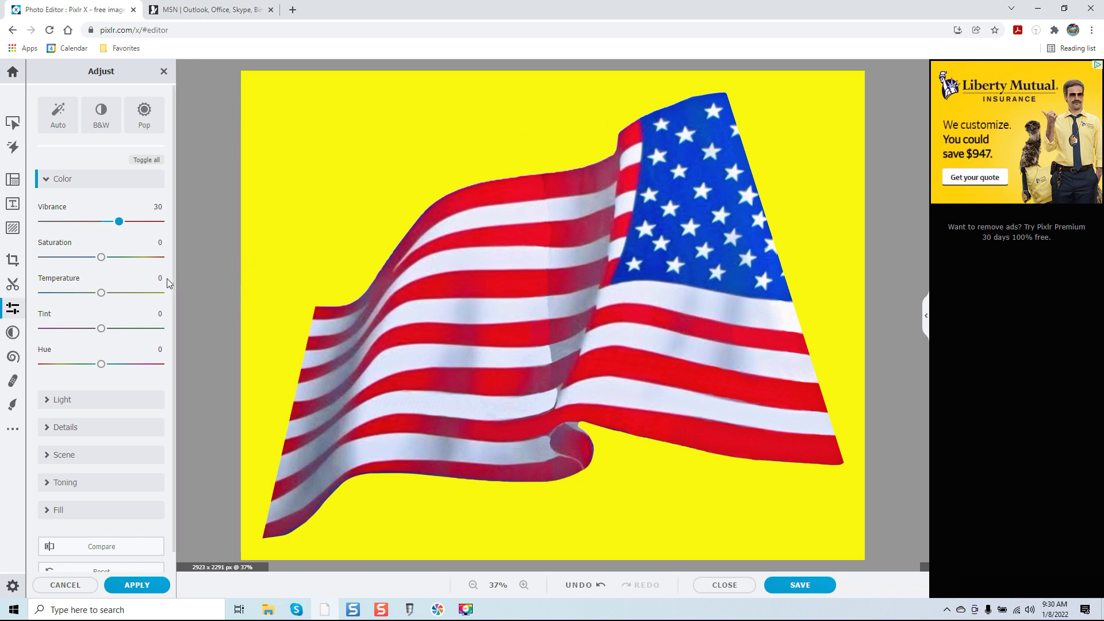
left_click_drag(101, 261, 114, 263)
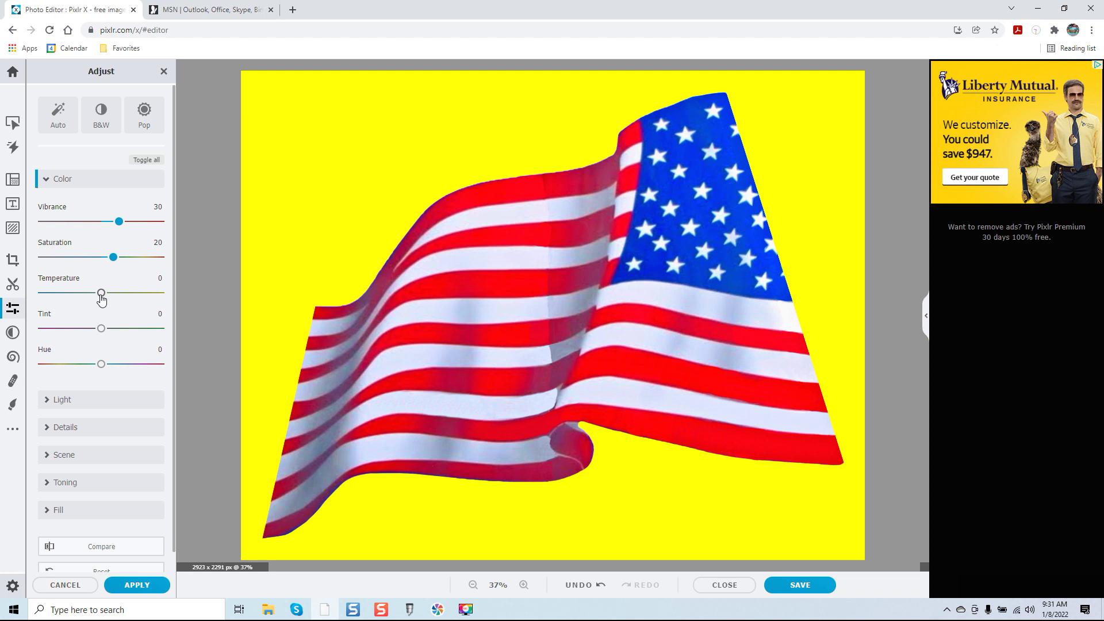
left_click_drag(102, 300, 109, 299)
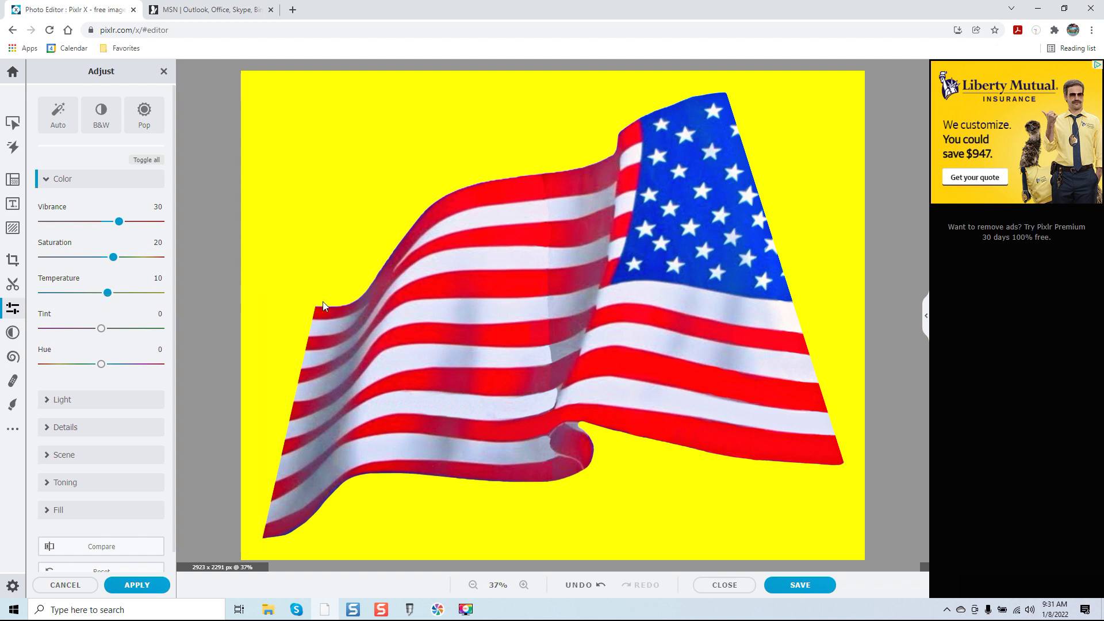
left_click_drag(105, 293, 105, 293)
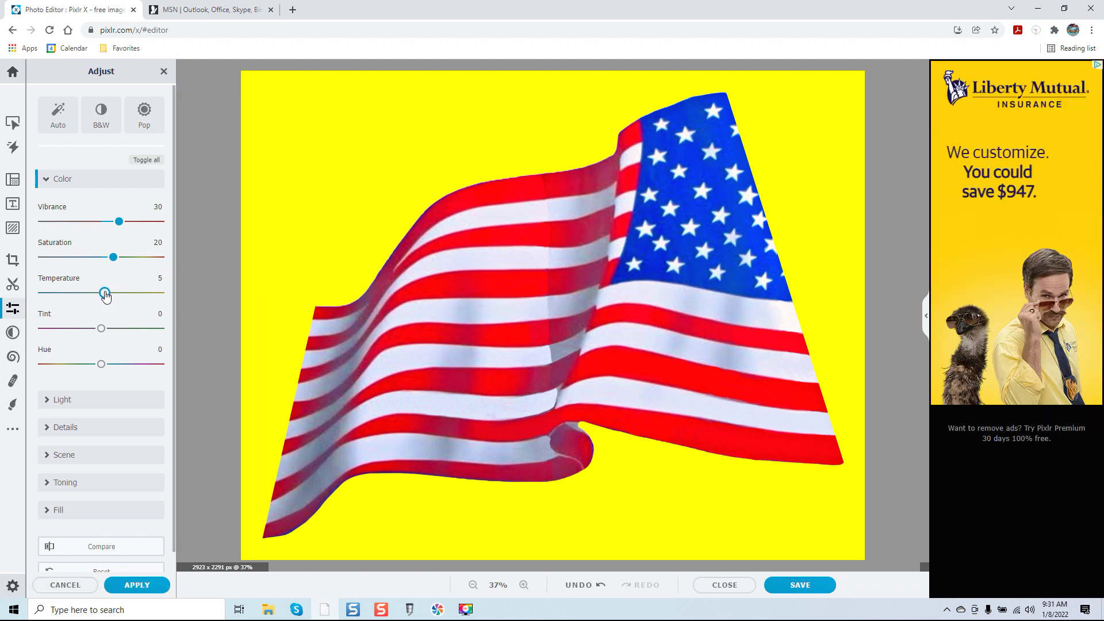
Step: Raise Contrast to 10 and White to 10 in the Light section
left_click(125, 399)
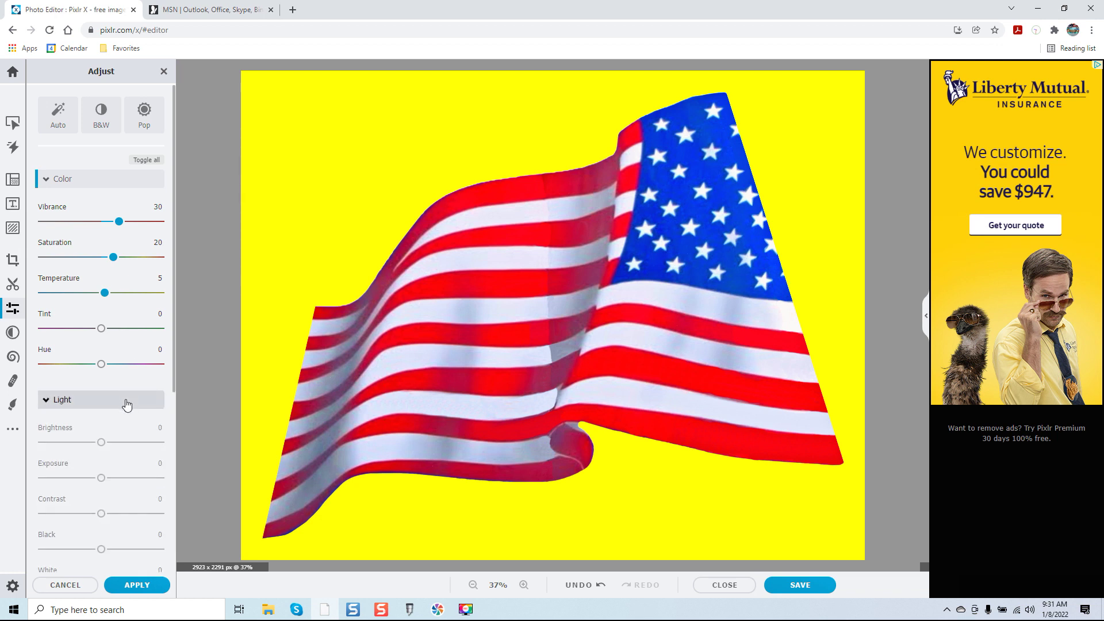
scroll(115, 399, "down", 2)
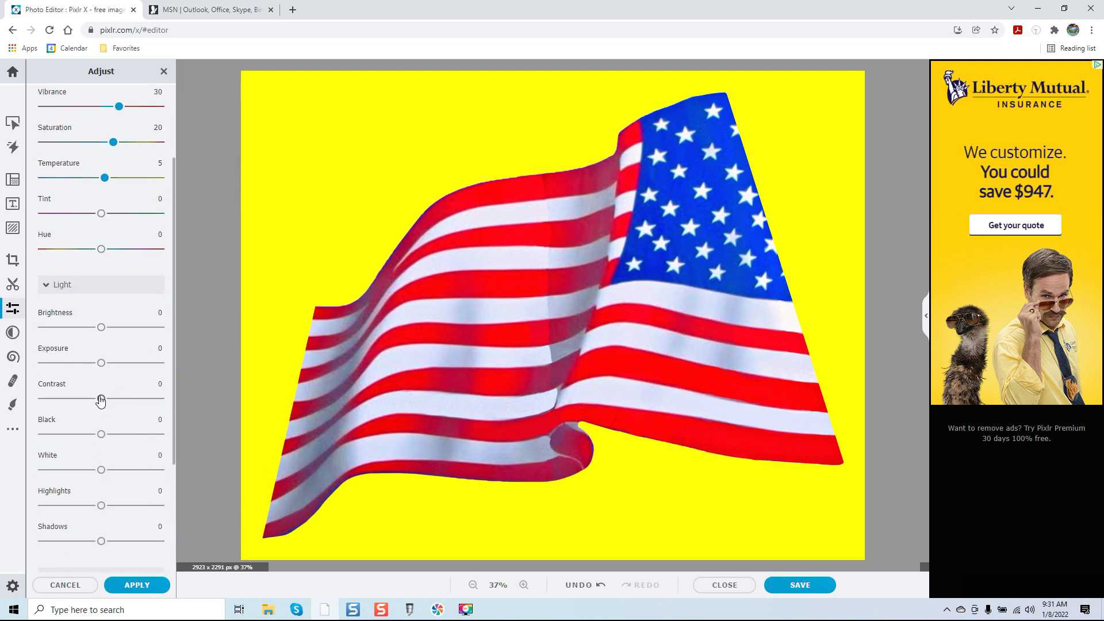
left_click_drag(100, 400, 109, 406)
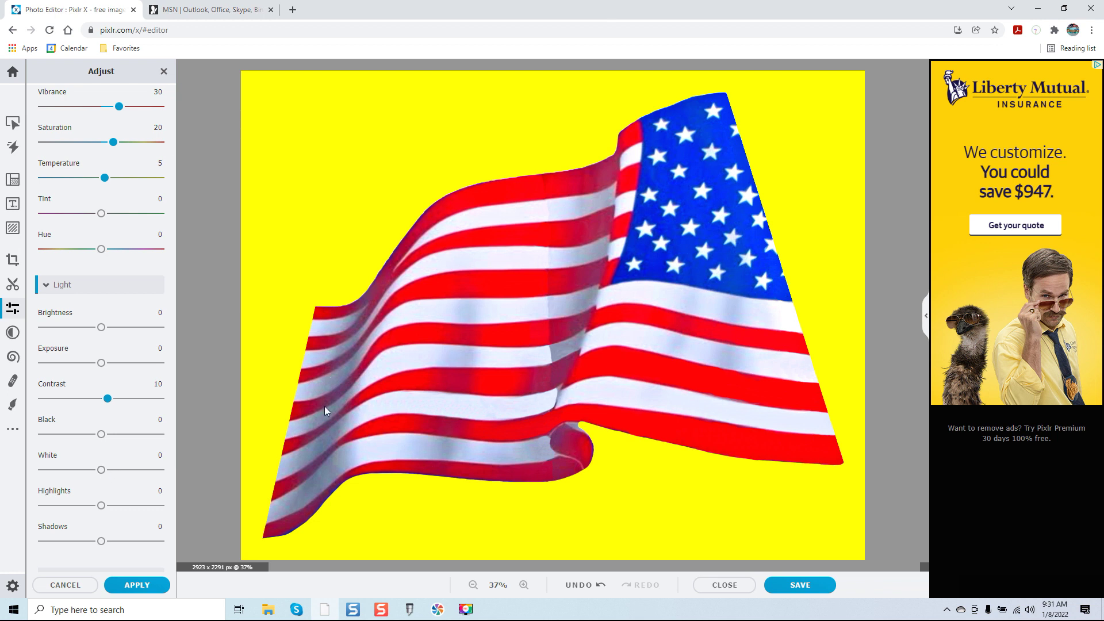
left_click_drag(96, 433, 109, 470)
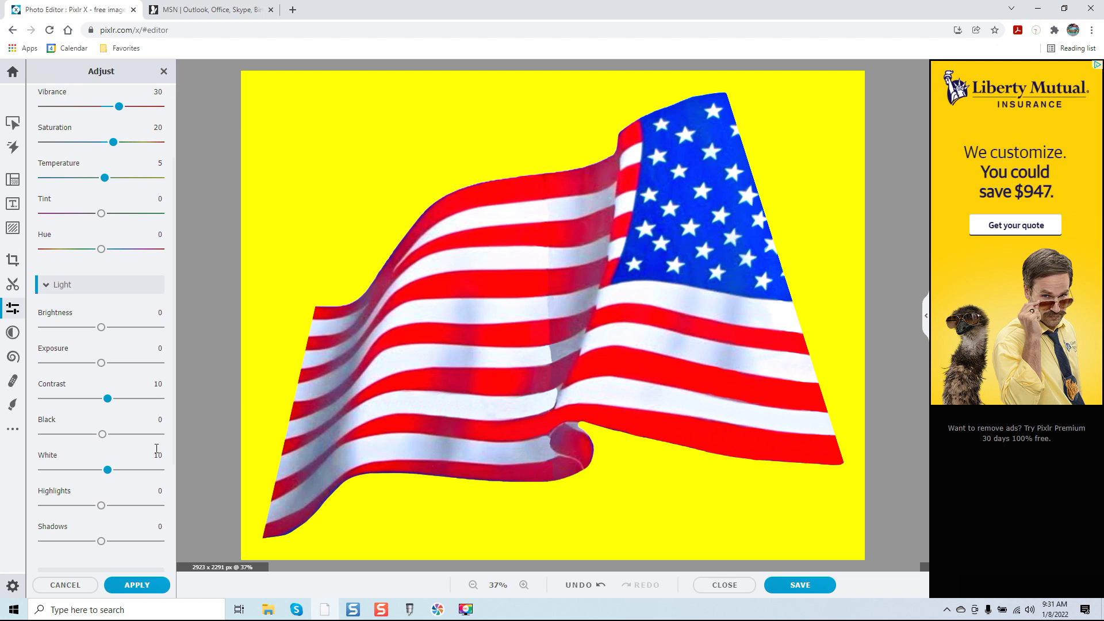
Step: Experiment with the Shadows slider and settle it at 5
scroll(153, 454, "down", 2)
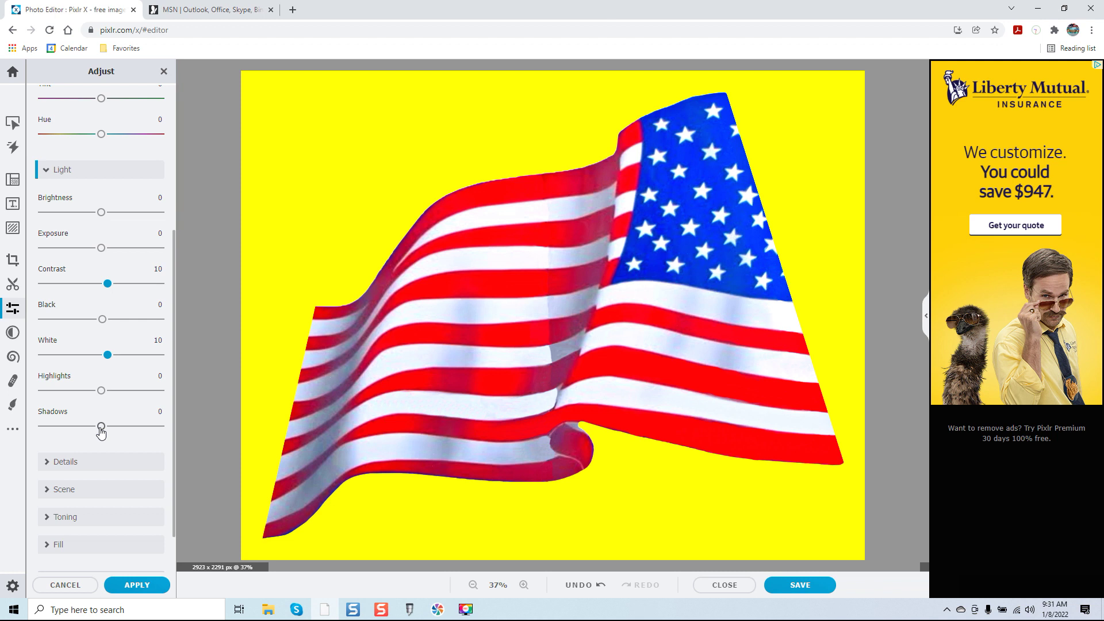
left_click_drag(100, 427, 99, 427)
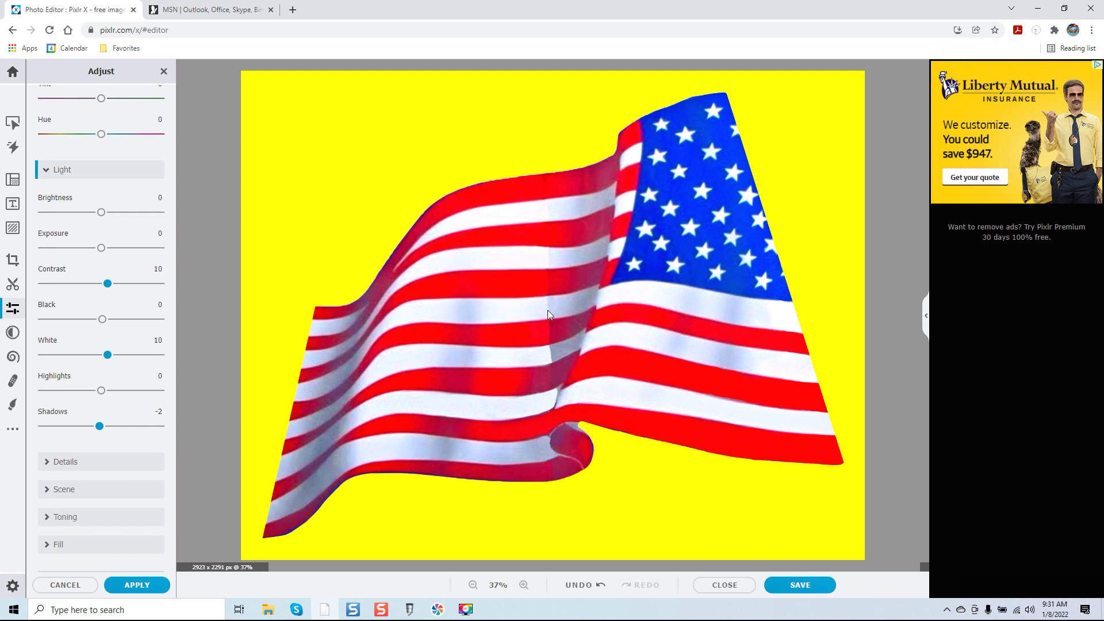
mouse_move(101, 432)
left_mouse_down()
mouse_move(168, 432)
mouse_move(40, 430)
mouse_move(170, 426)
mouse_move(54, 427)
mouse_move(105, 428)
mouse_move(86, 429)
left_mouse_up()
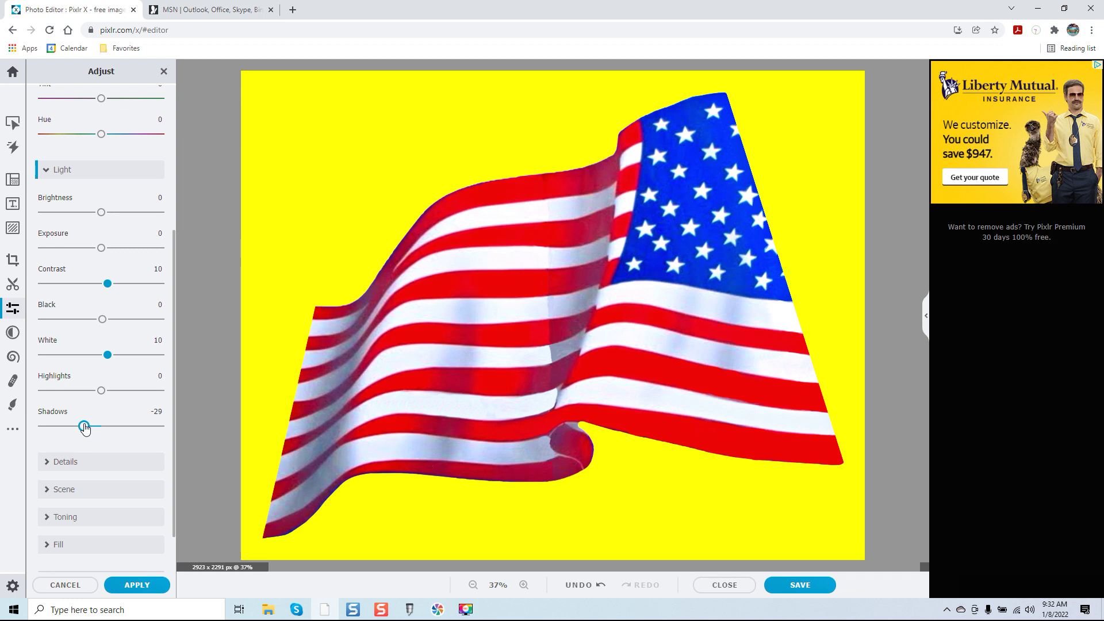
left_click_drag(91, 426, 102, 429)
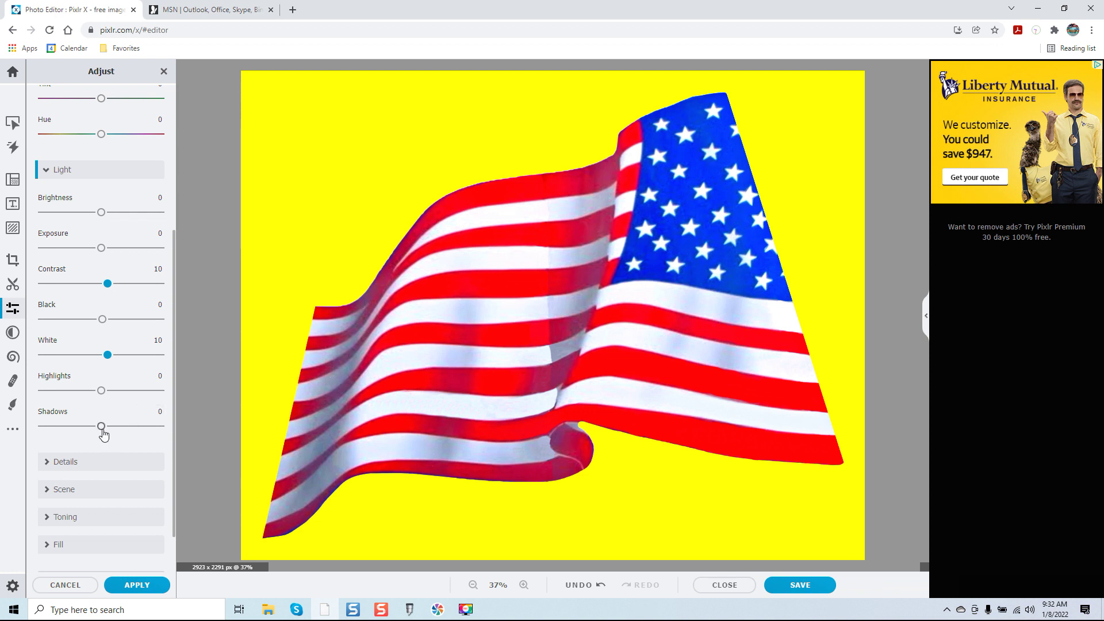
left_click_drag(102, 429, 105, 430)
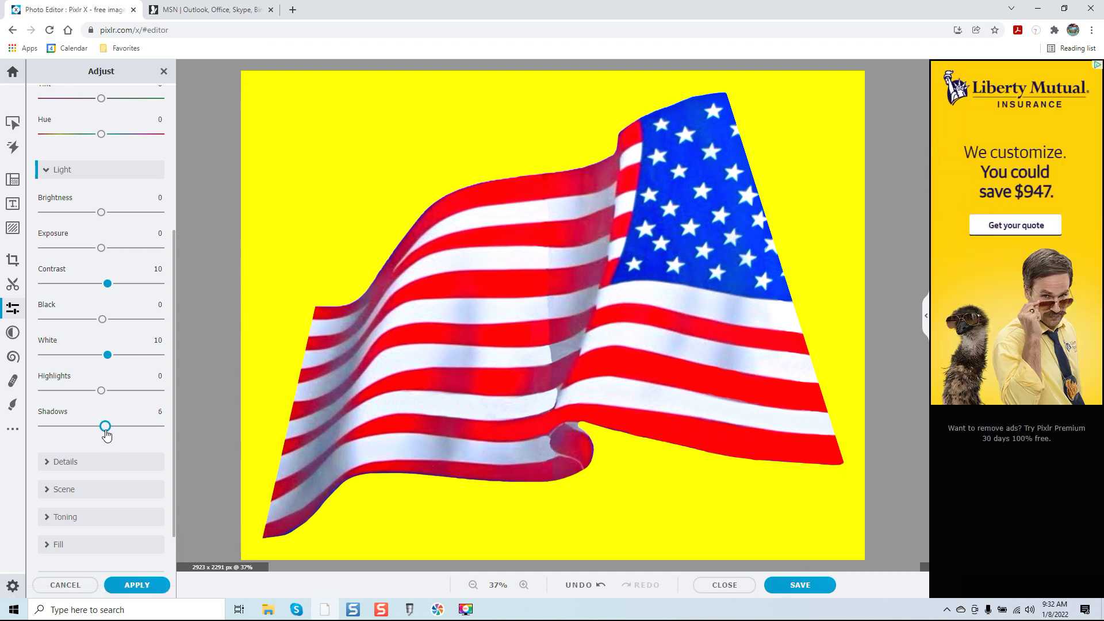
left_click_drag(105, 430, 105, 430)
scroll(214, 375, "down", 2)
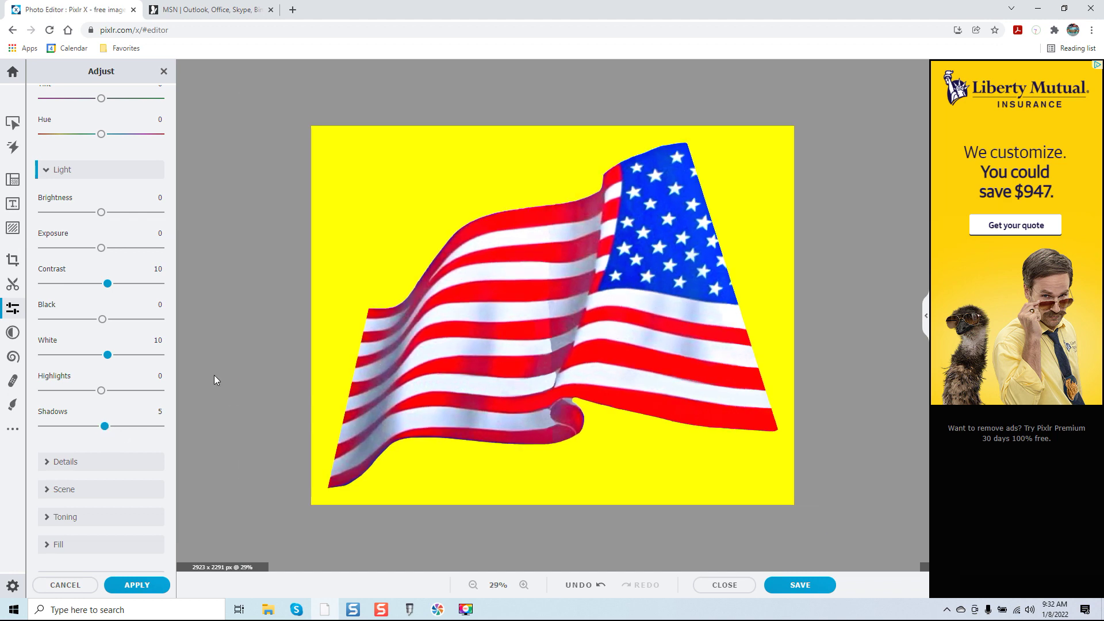
scroll(295, 379, "up", 1)
scroll(295, 378, "down", 2)
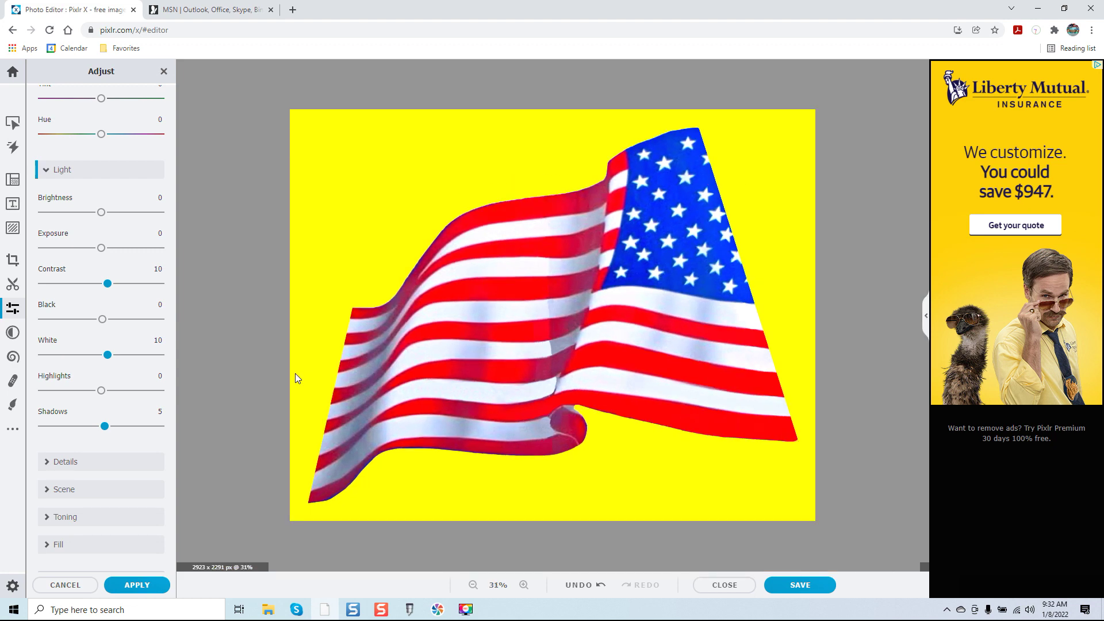
scroll(295, 378, "up", 3)
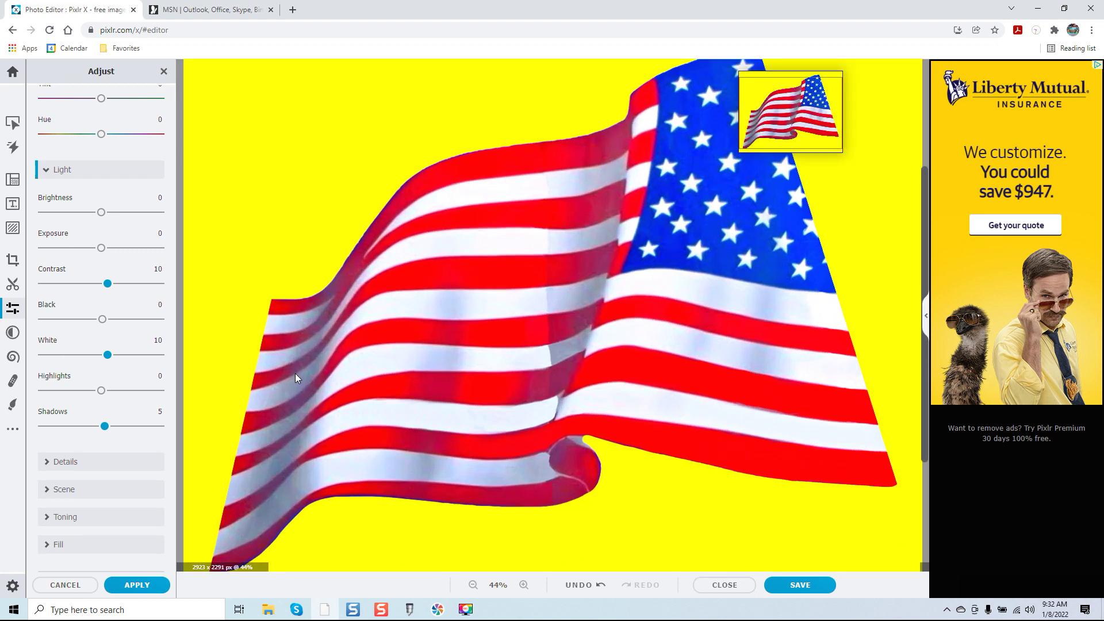
scroll(295, 378, "down", 3)
scroll(295, 375, "up", 1)
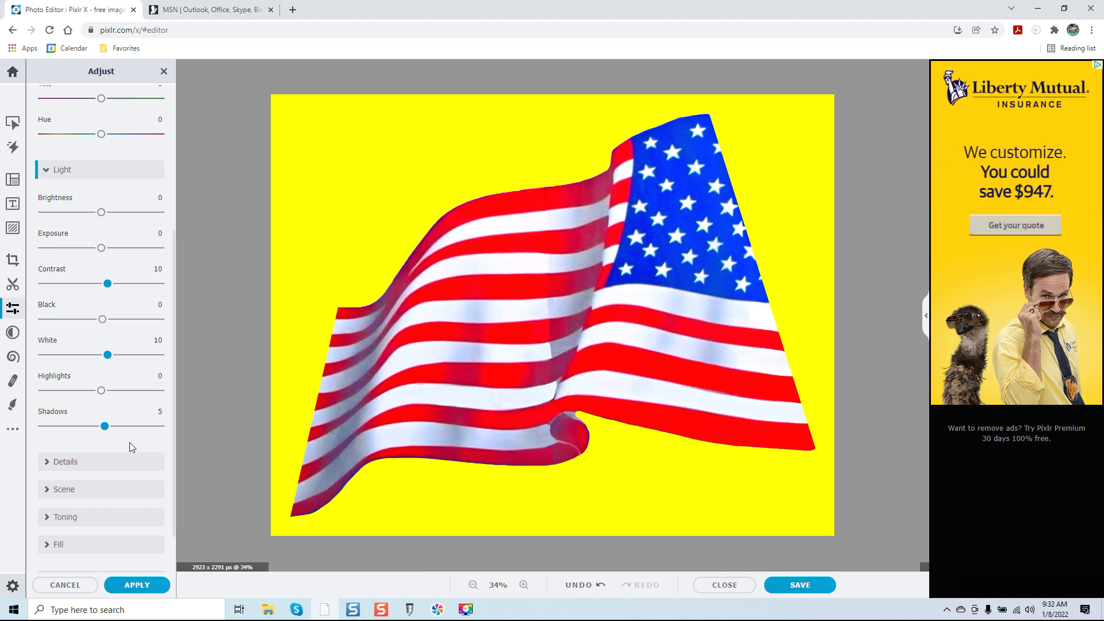
left_click(104, 462)
Step: Set Sharpen to 5 and Clarity to 10, then apply all adjustments to the flag
scroll(126, 460, "down", 2)
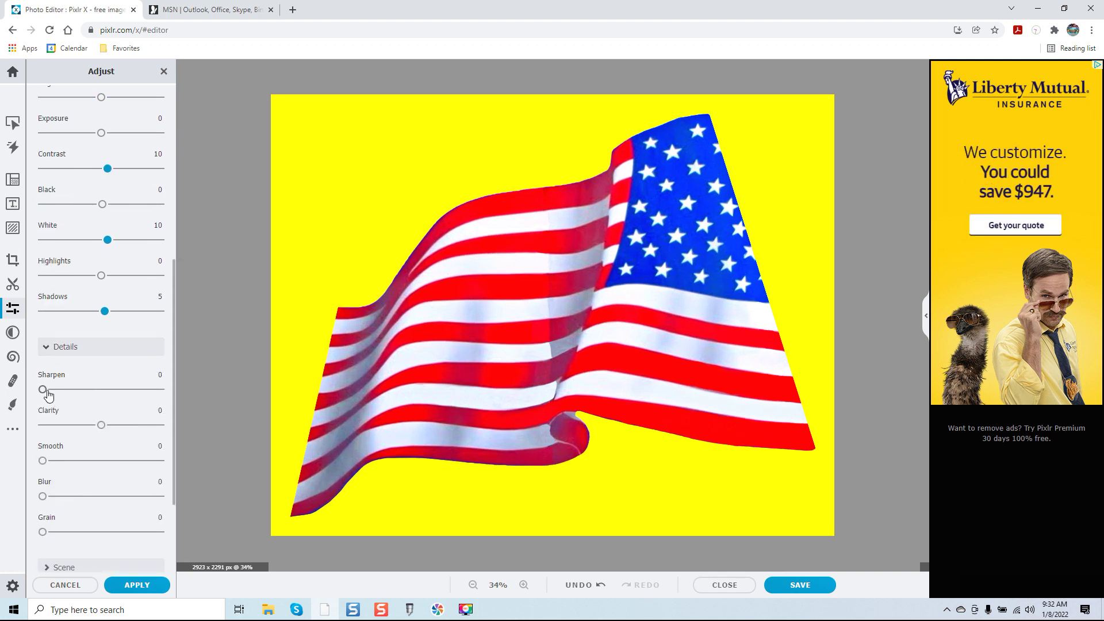
left_click_drag(43, 389, 50, 393)
left_click_drag(101, 427, 109, 435)
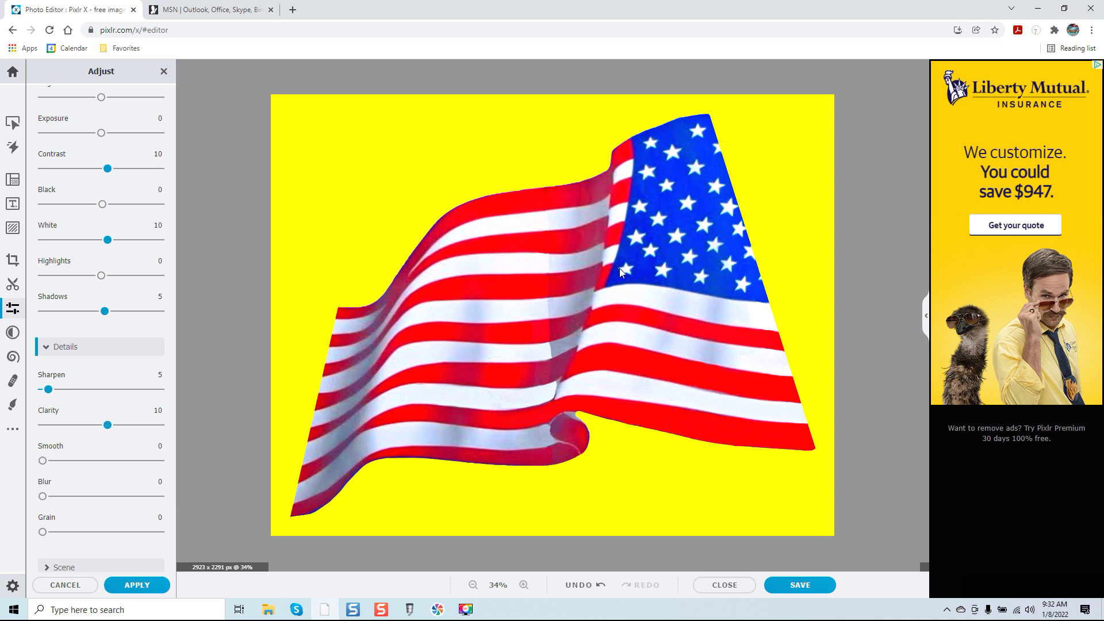
scroll(620, 268, "down", 2)
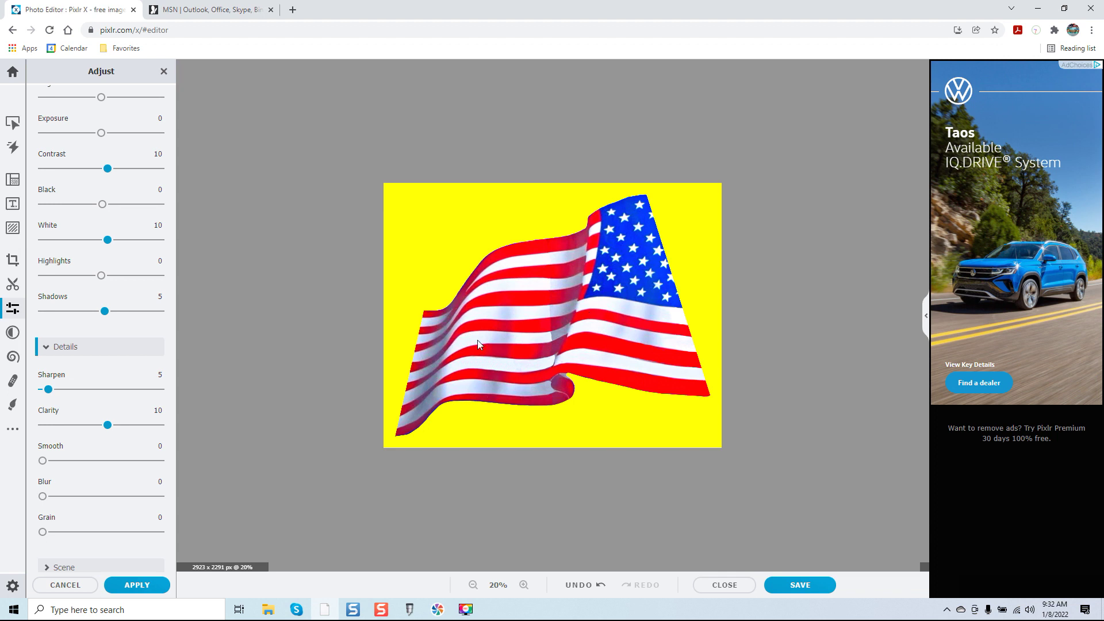
scroll(483, 352, "up", 2)
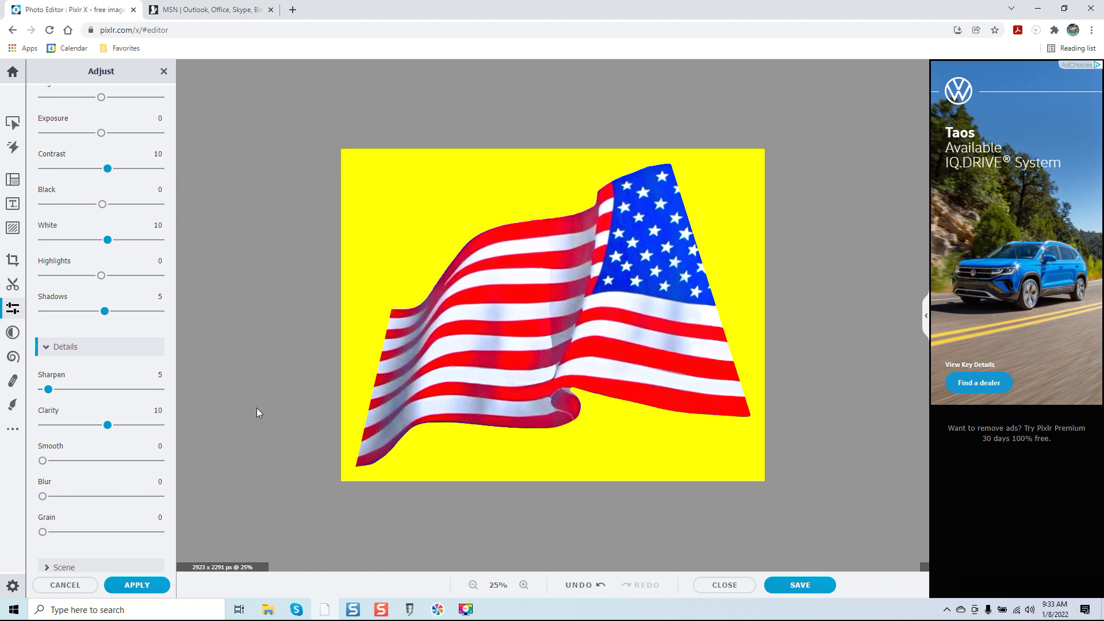
left_click(136, 584)
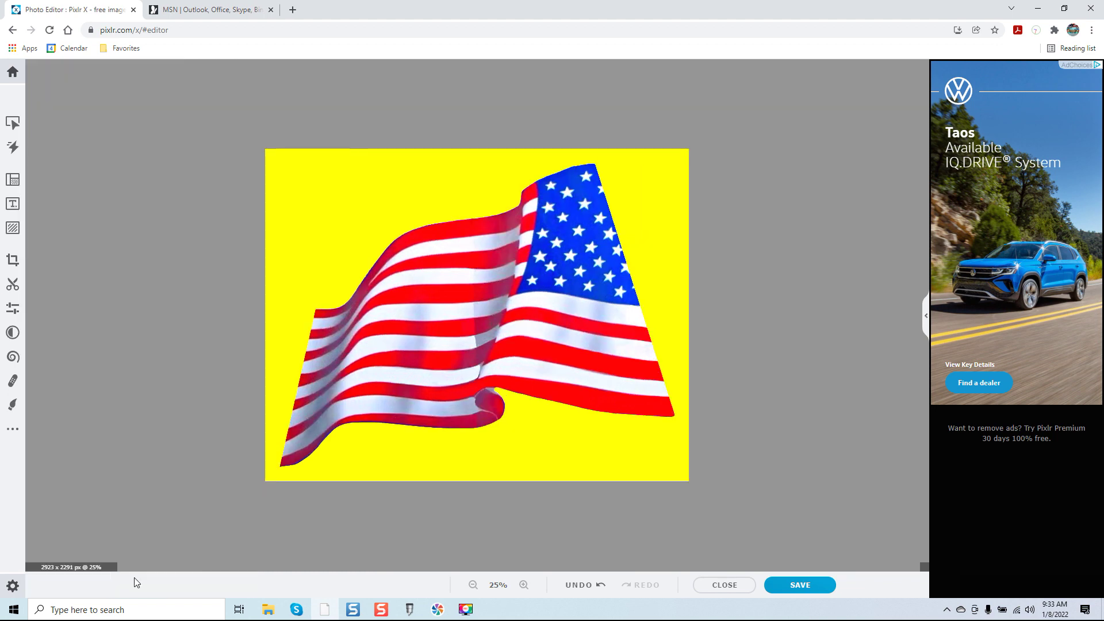
Step: Choose PNG output with a transparent background in the save options
left_click(804, 586)
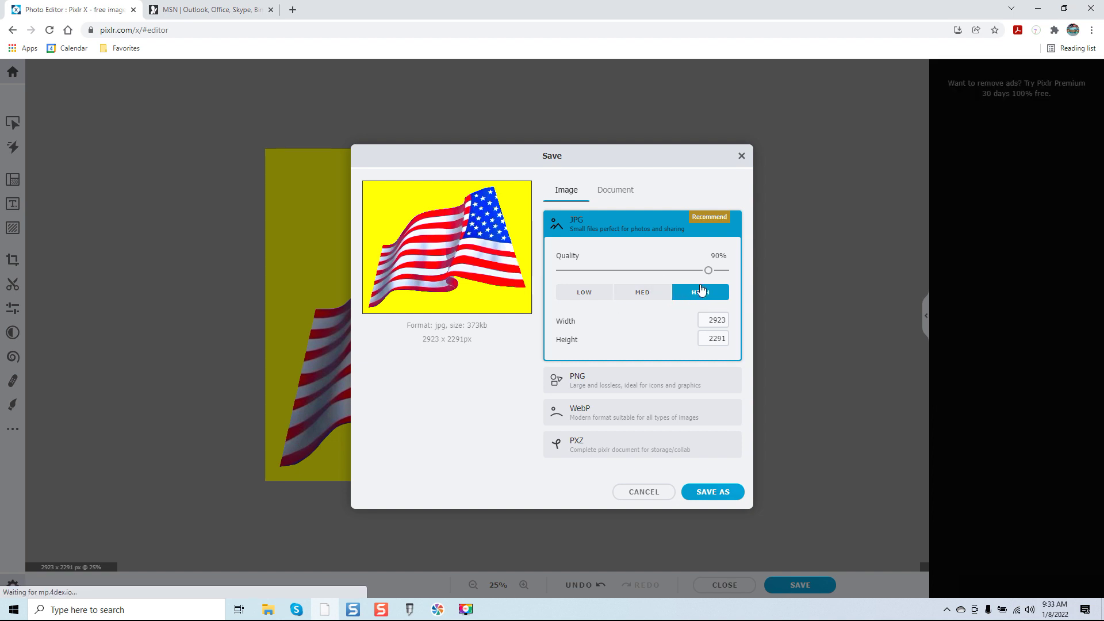
left_click_drag(708, 275, 725, 273)
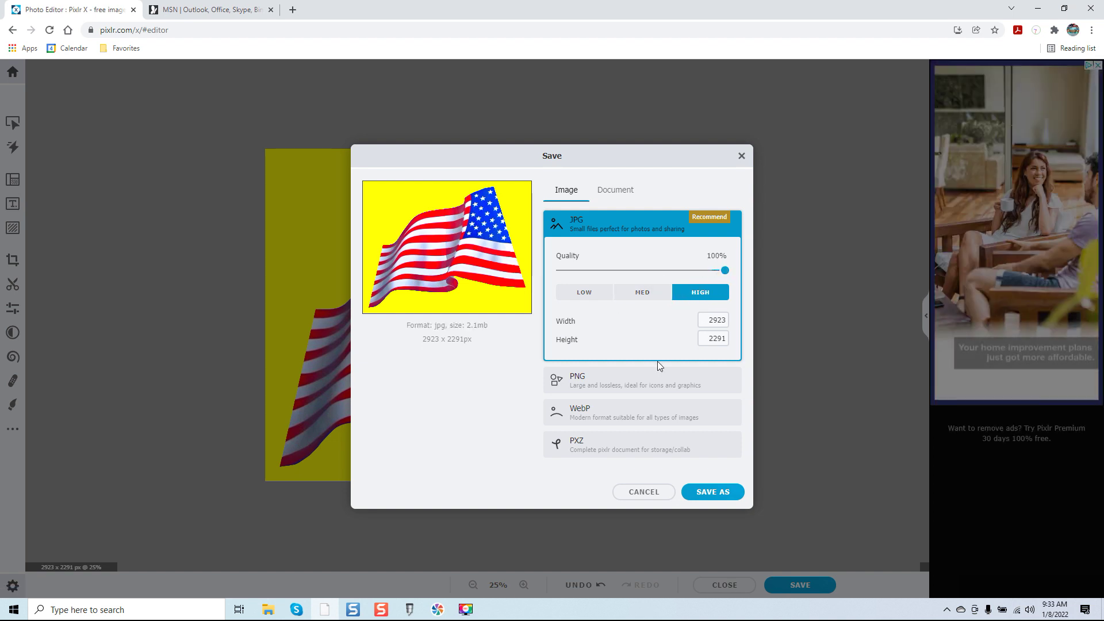
left_click(612, 381)
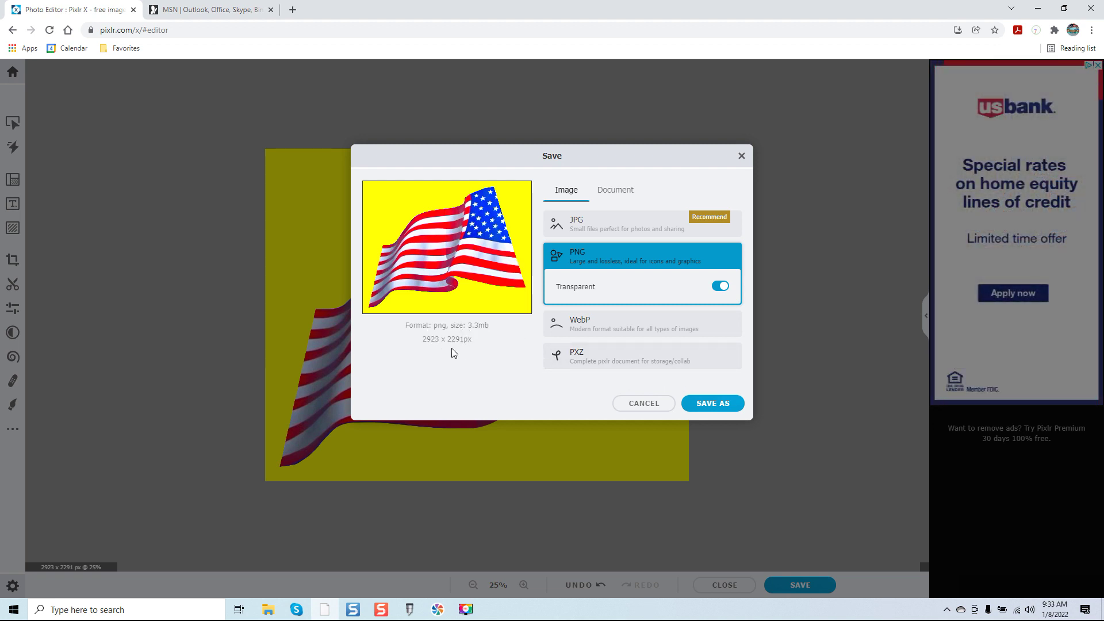
left_click(715, 400)
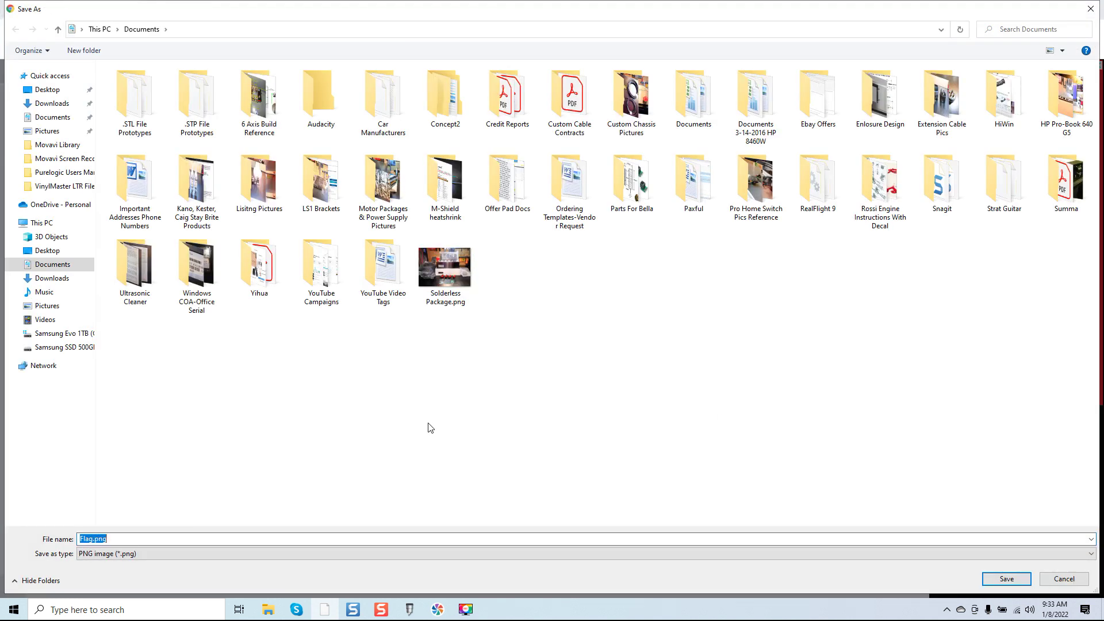
Step: Save Flag.png to the Desktop, dismiss the advert and close the browser
left_click(48, 89)
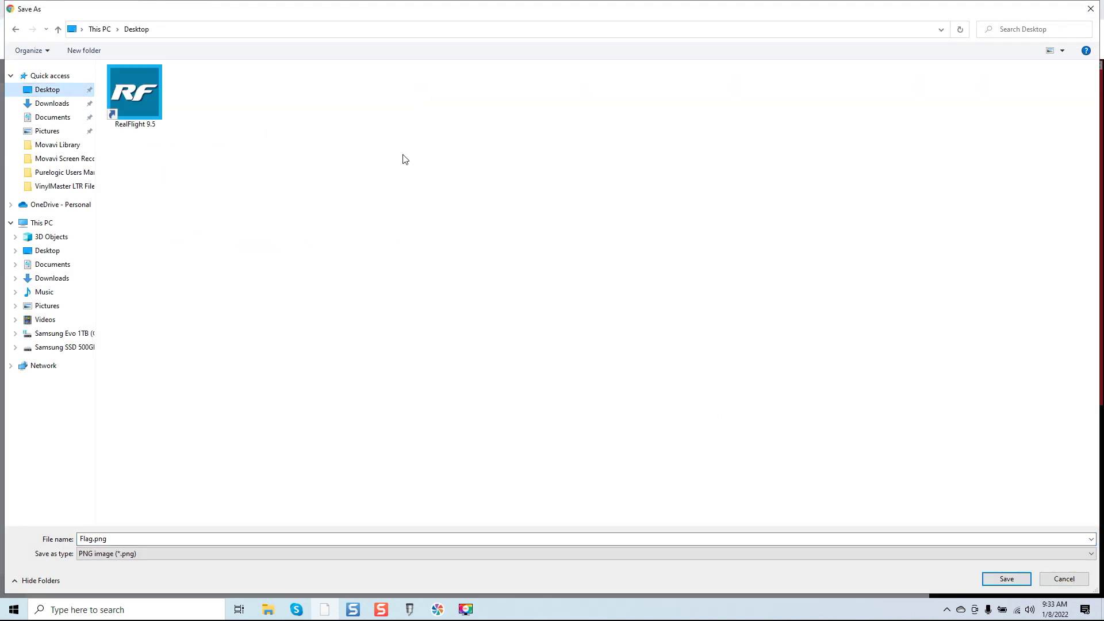
left_click(1028, 581)
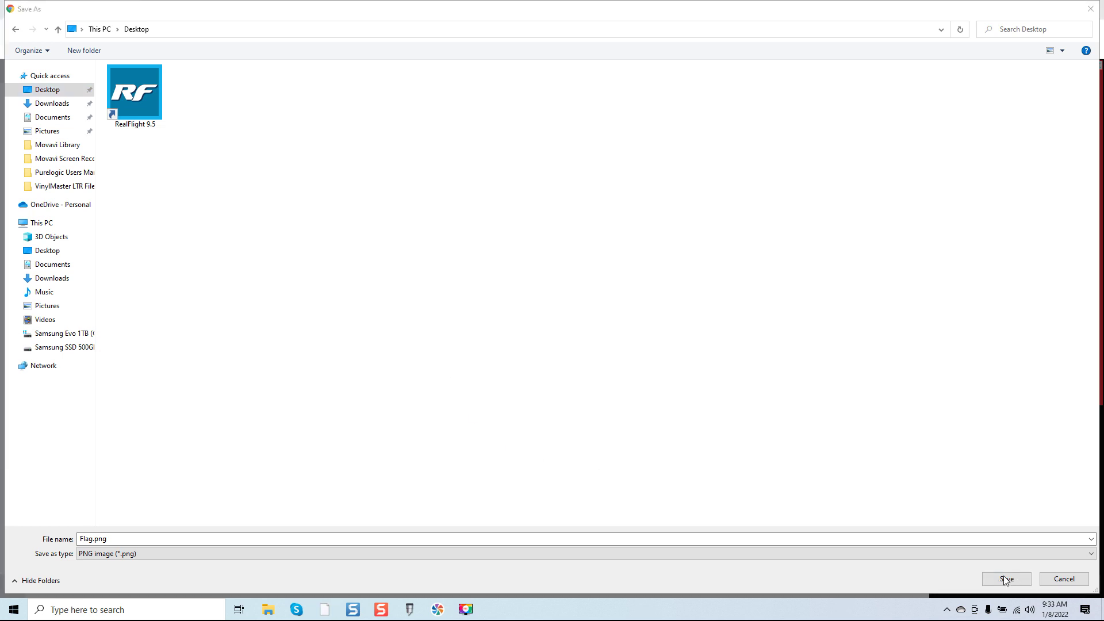
left_click(1006, 579)
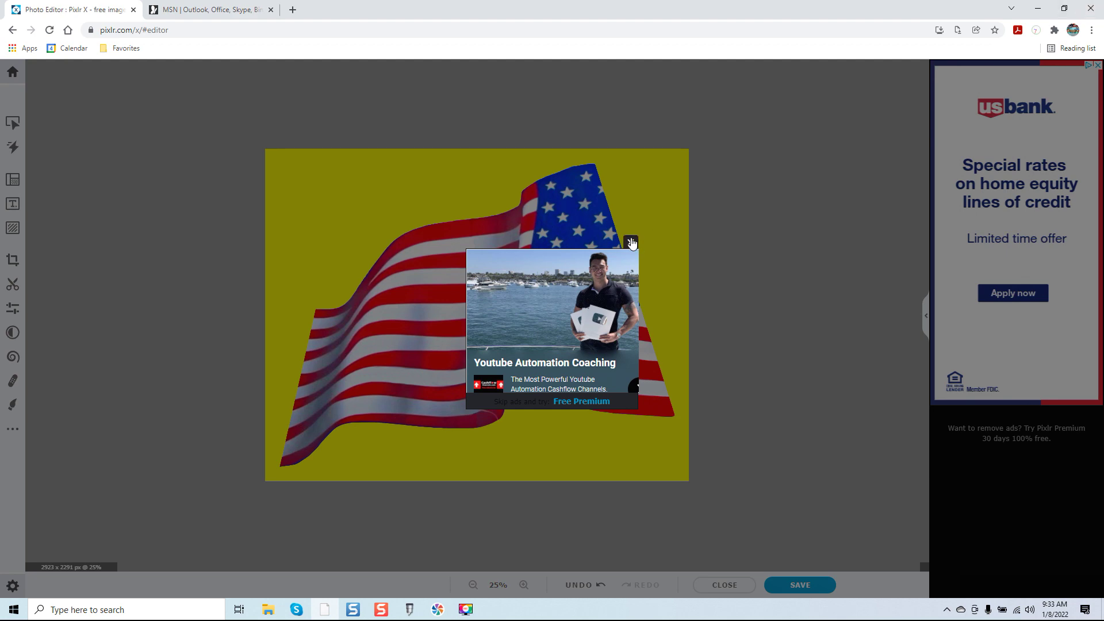
left_click(631, 242)
left_click(1090, 9)
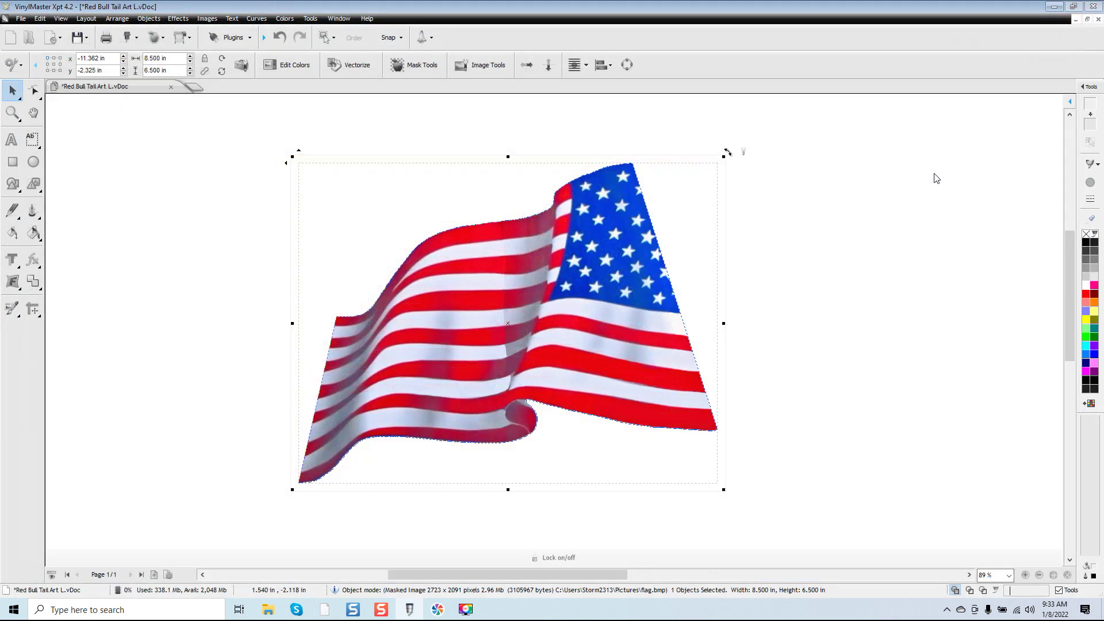
Step: Shift the flag up-left, then delete Flag.jpg from the Desktop in the Import Image browser
scroll(459, 308, "down", 4)
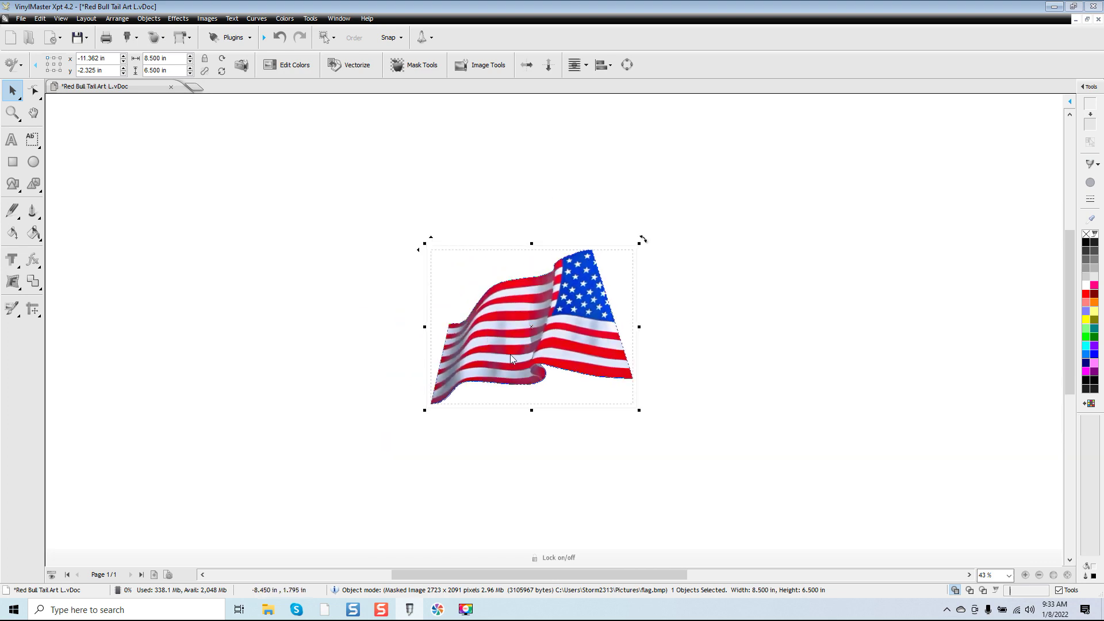
left_click_drag(540, 345, 374, 321)
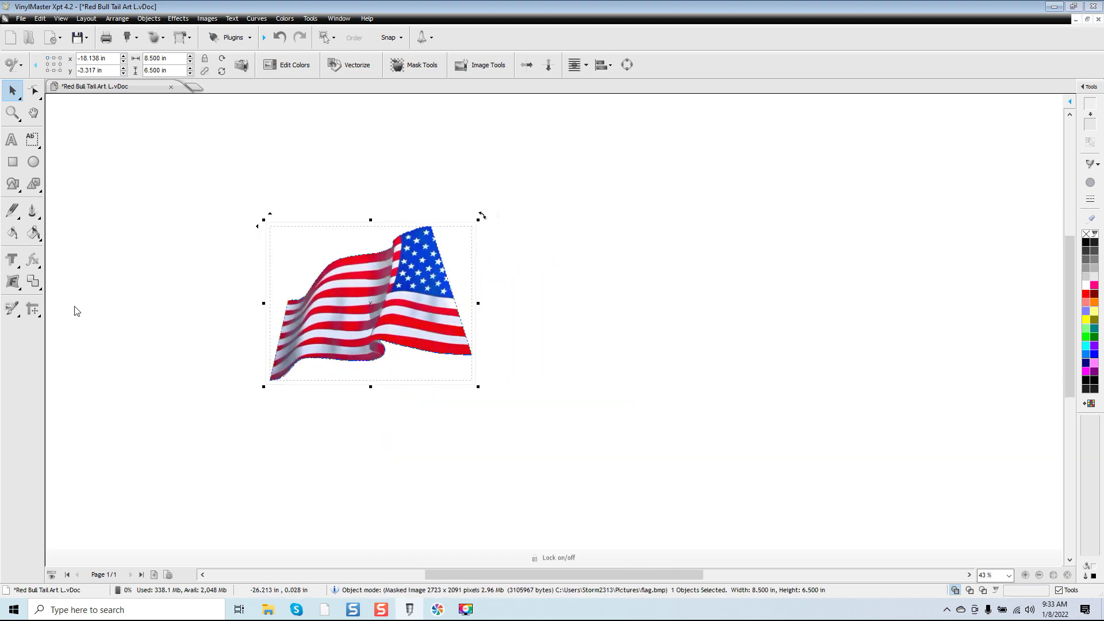
left_click(12, 309)
left_click(53, 321)
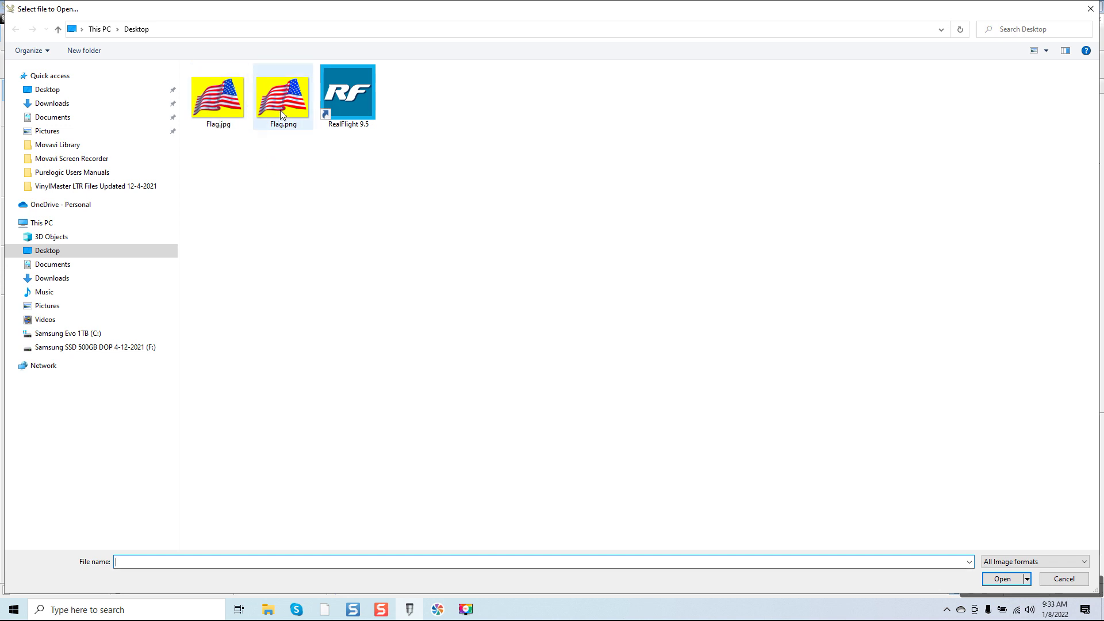
left_click(226, 112)
key("Delete")
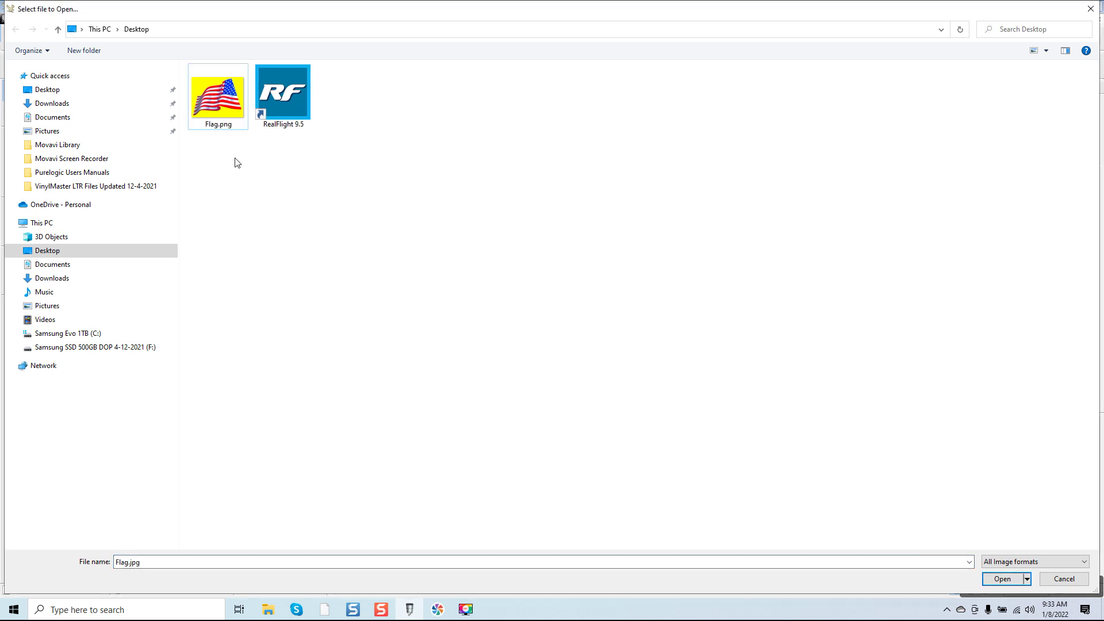
Step: Place the pasted yellow-background Flag.png on the page beside the small flag
double_click(219, 103)
left_click(510, 215)
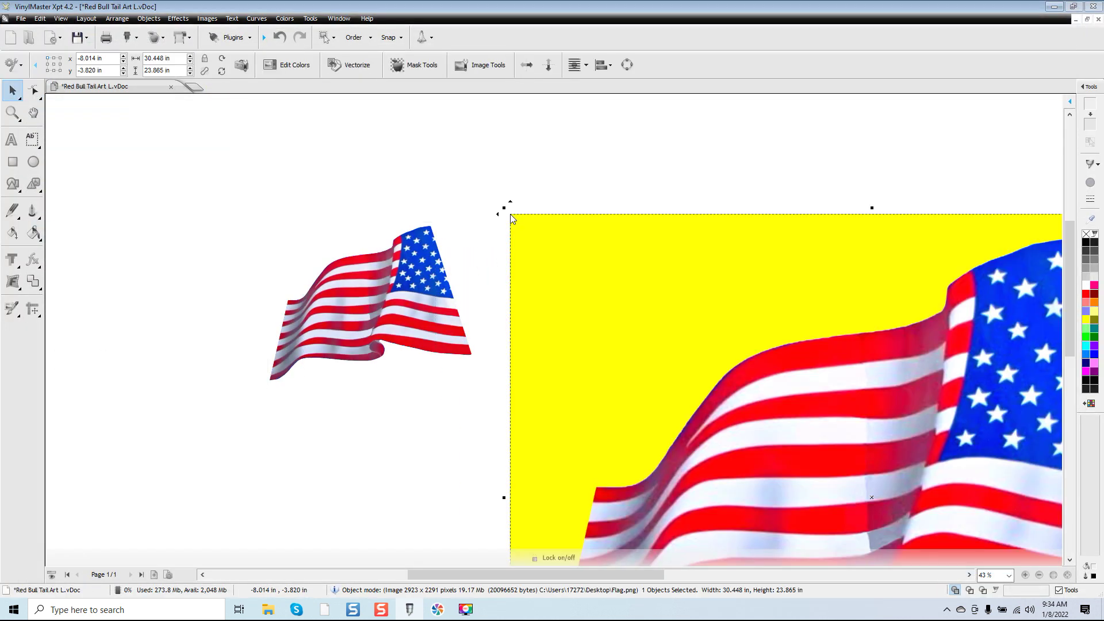
left_click(490, 309)
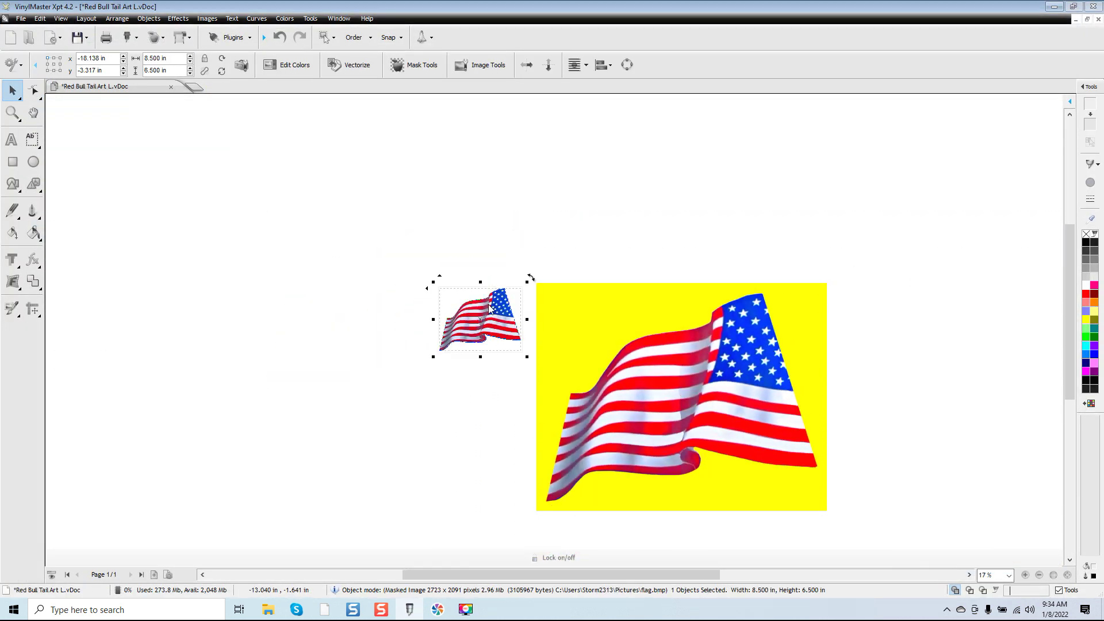
Step: Open the large yellow flag in the Mask Editor, maximized to full screen
left_click(548, 344)
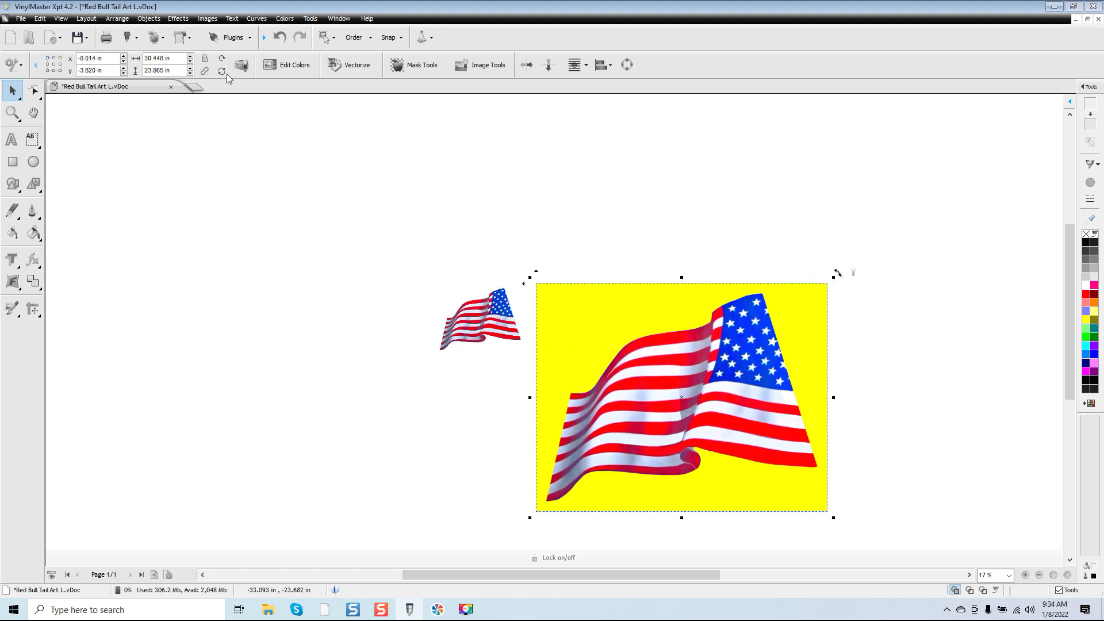
left_click(414, 64)
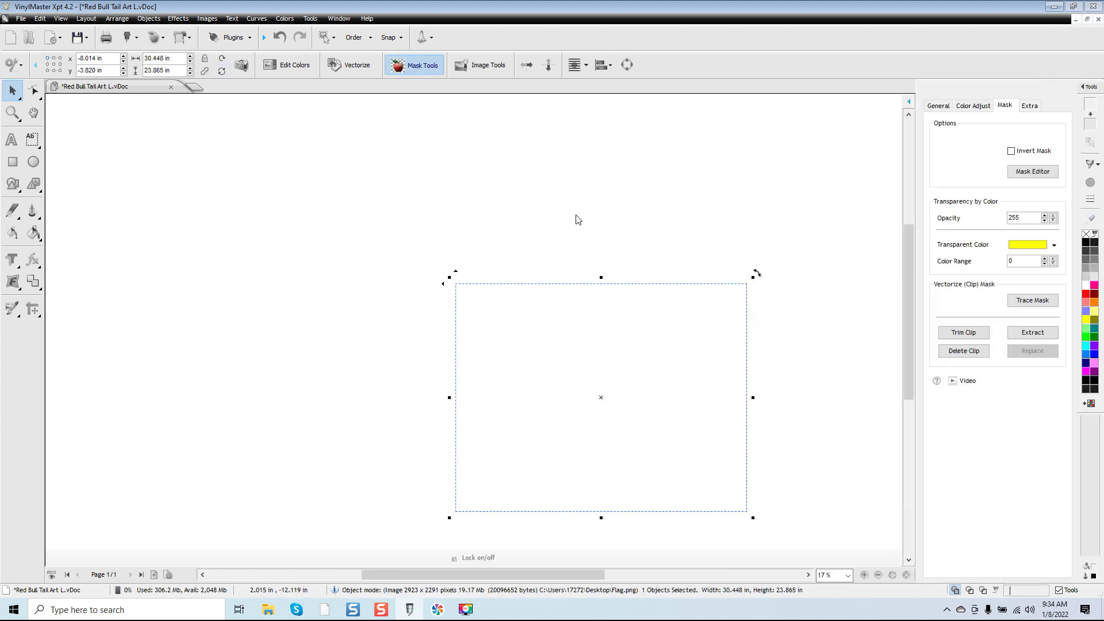
left_click(791, 106)
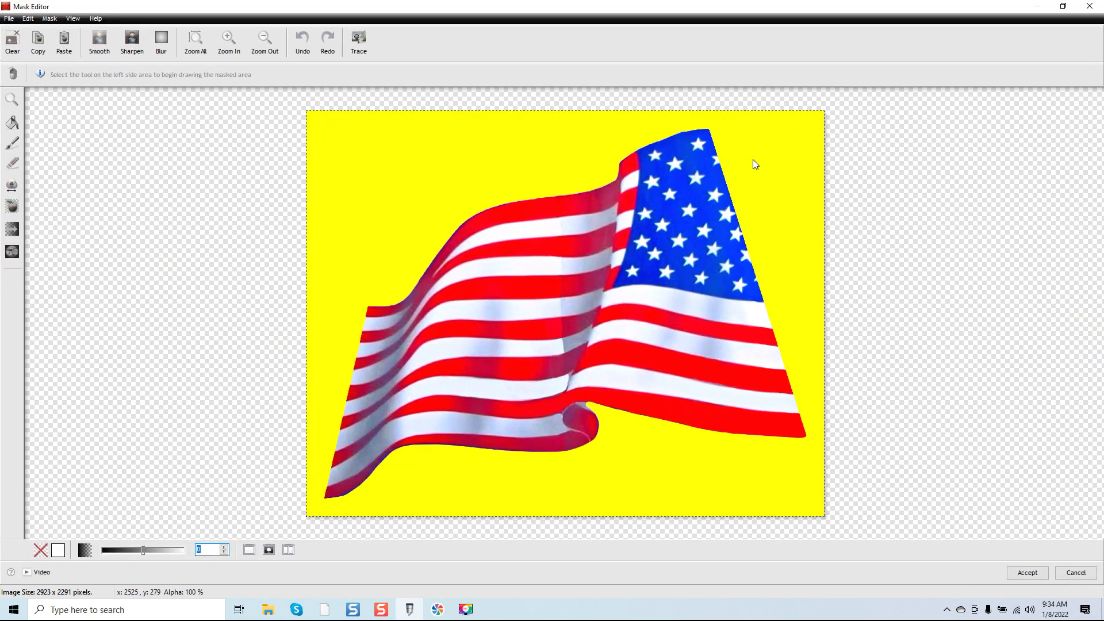
Step: Bucket-fill the yellow background transparent and set the preview background to yellow
left_click(12, 122)
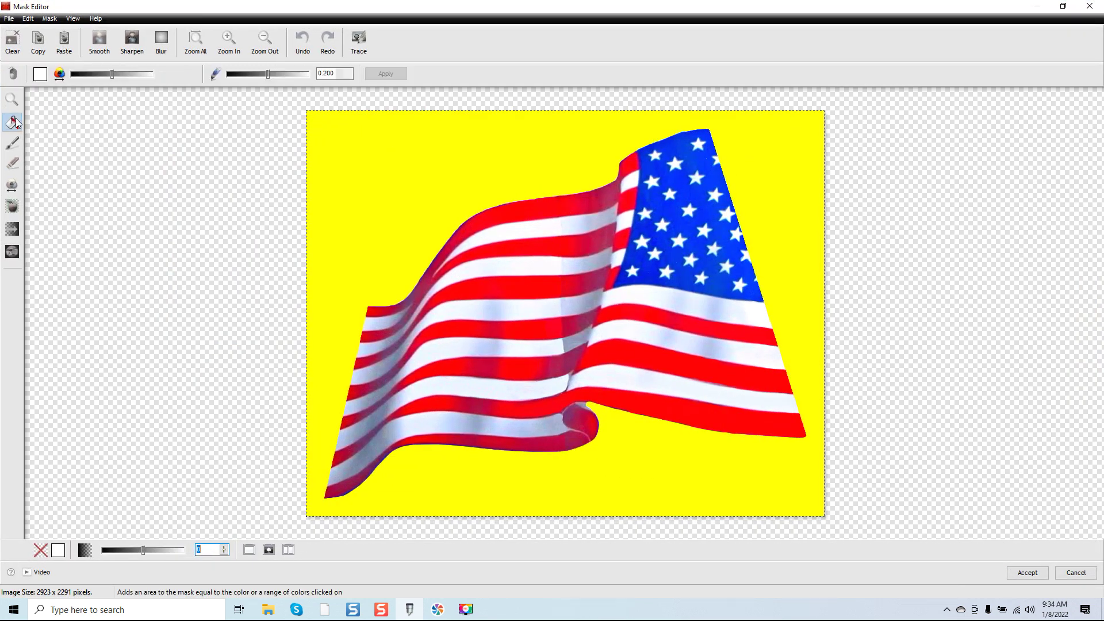
left_click(372, 156)
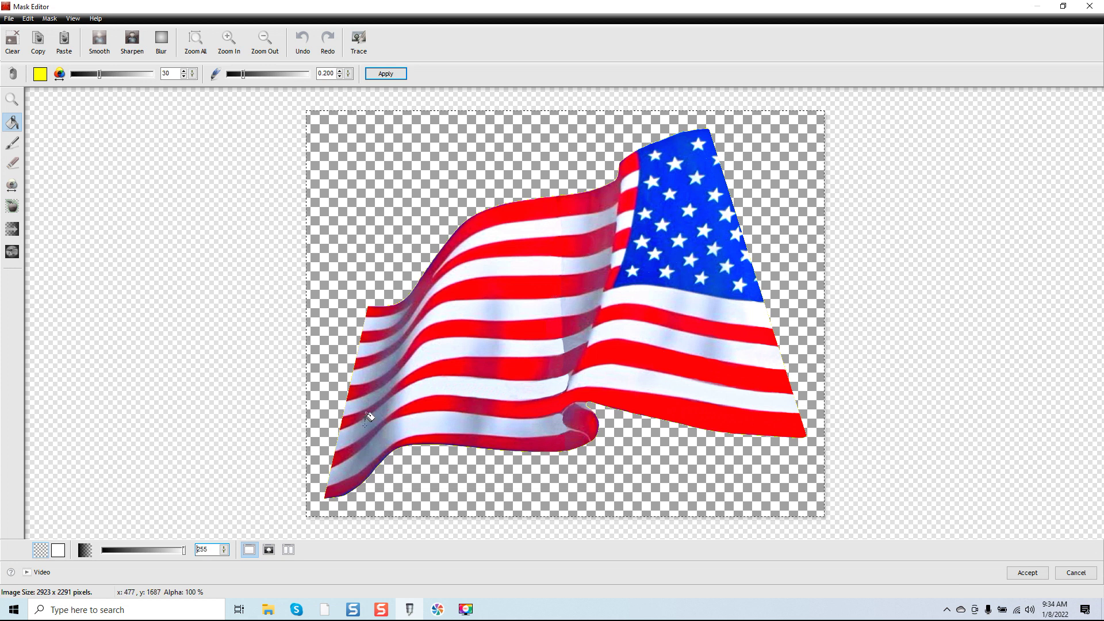
left_click(60, 550)
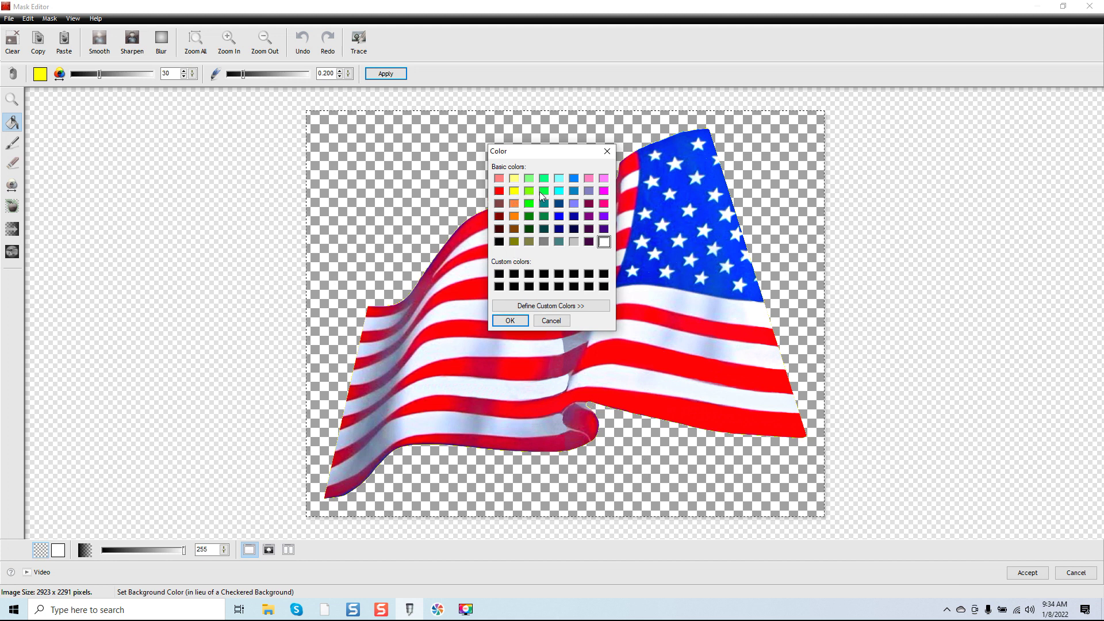
left_click(513, 191)
left_click(519, 320)
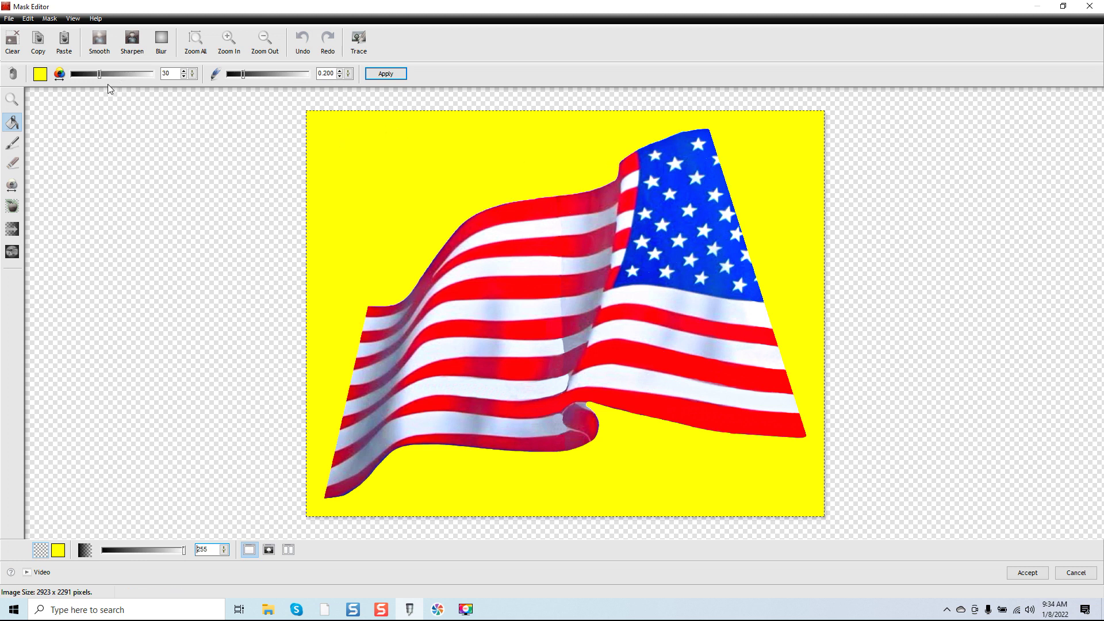
Step: Smooth and sharpen the mask edges, then bring up the Vectorizer
left_click(100, 51)
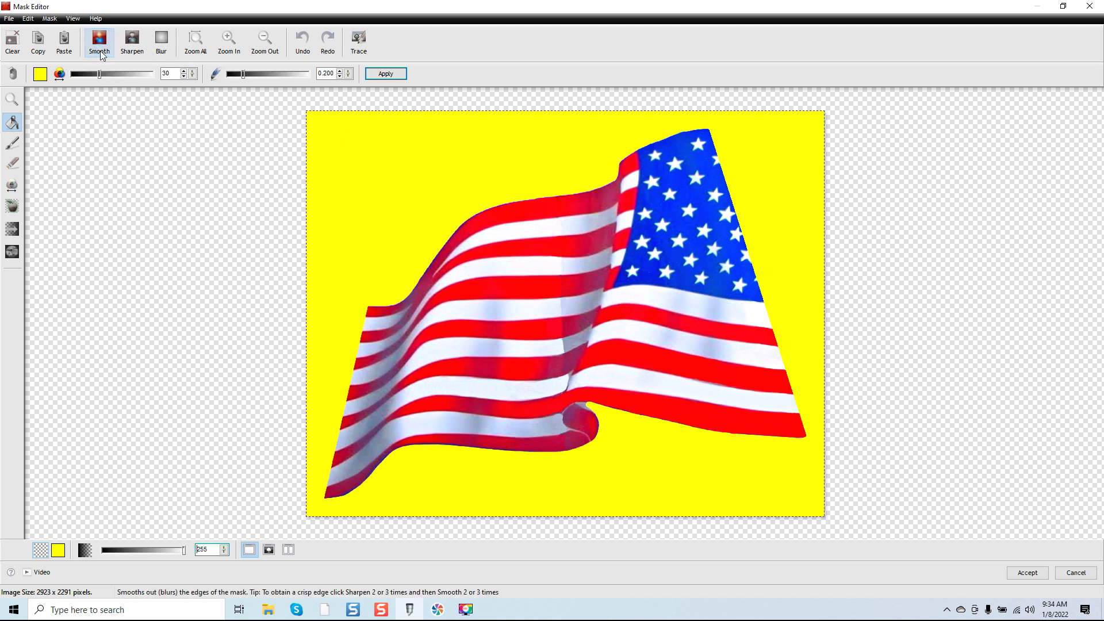
left_click(133, 46)
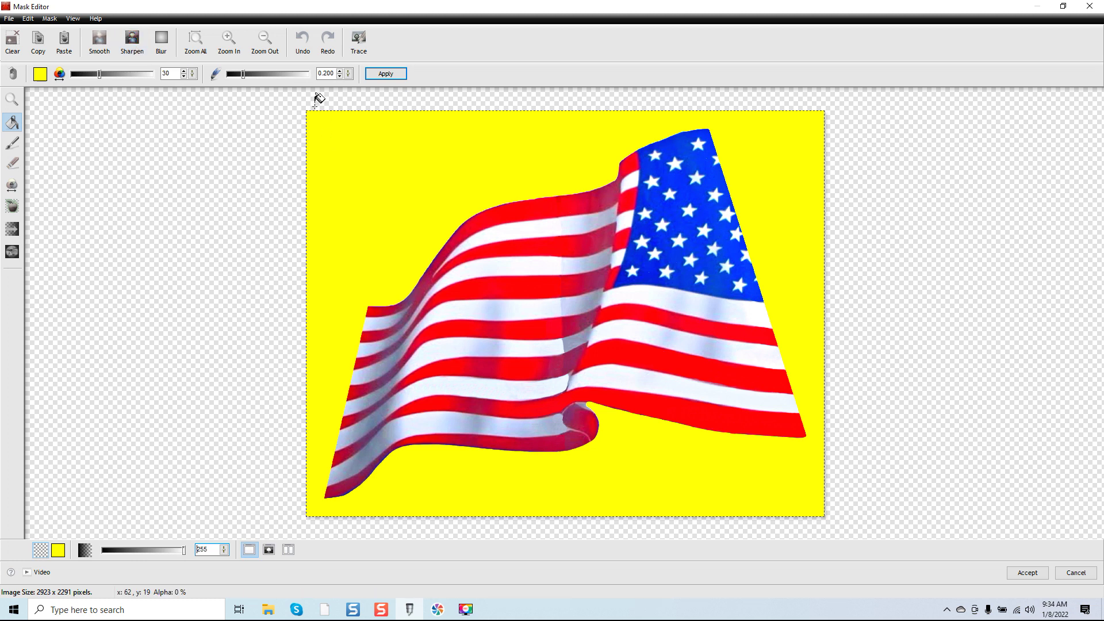
left_click(359, 41)
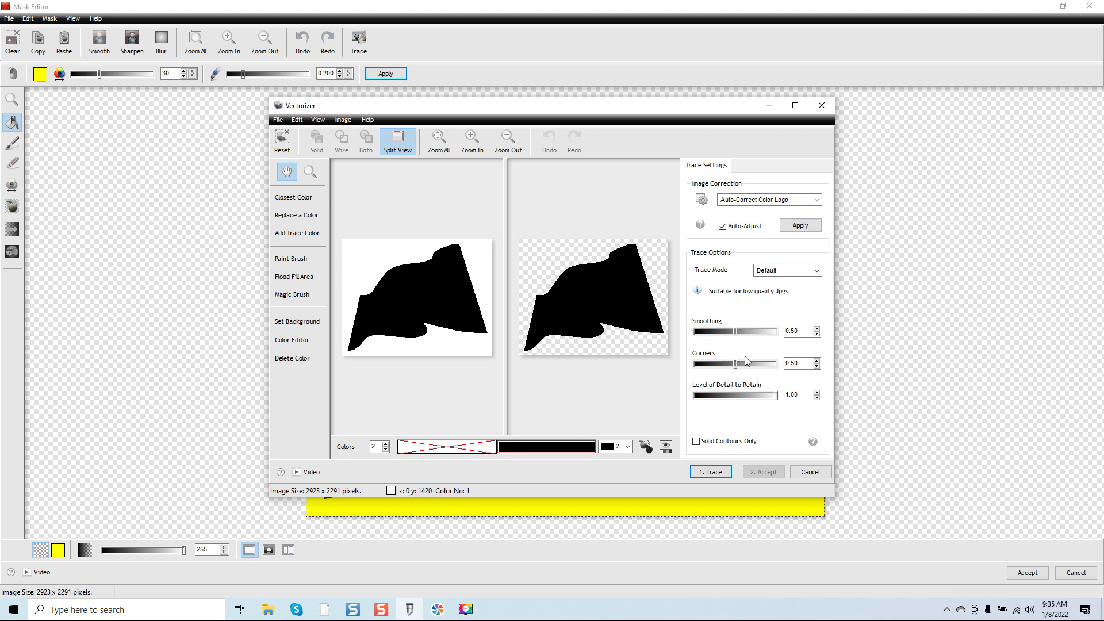
Step: Trace the flag silhouette in the Vectorizer and accept the outline into the mask
left_click(713, 472)
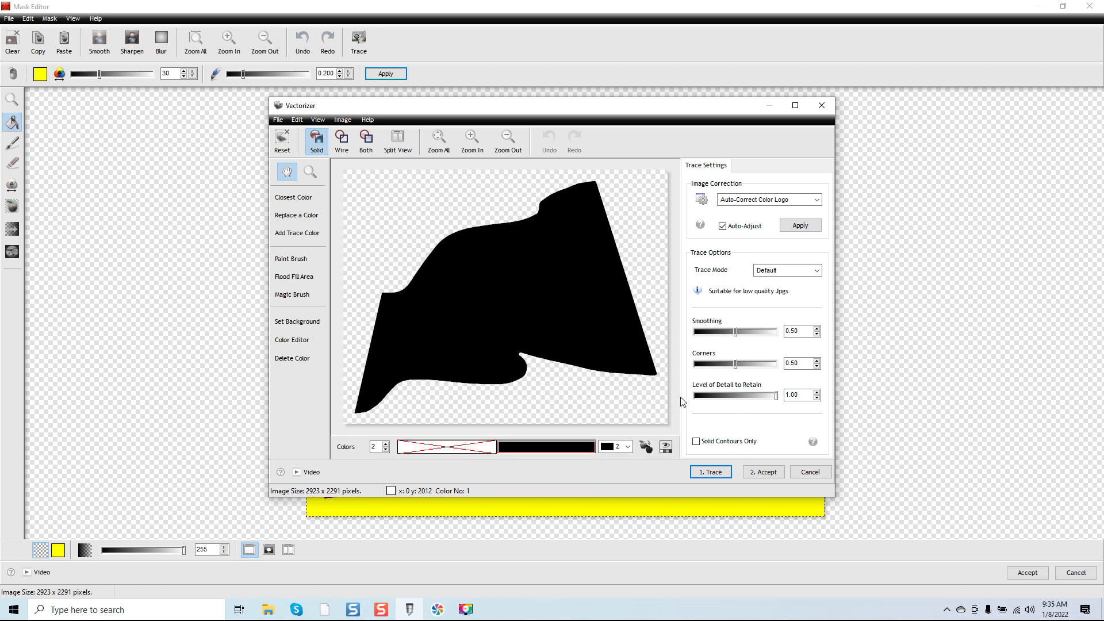
left_click(774, 473)
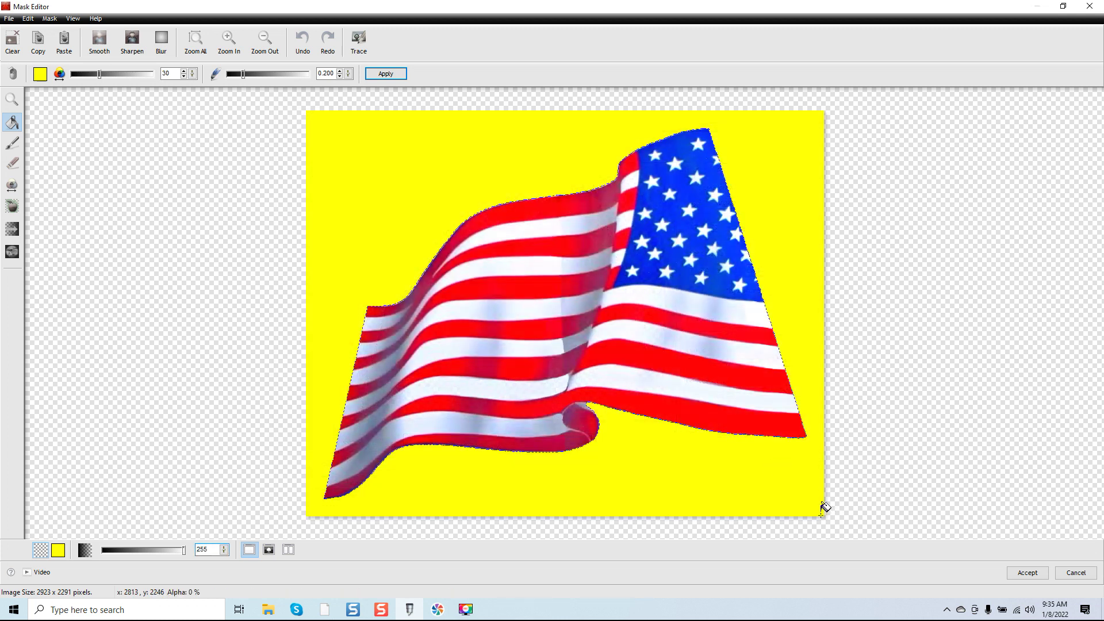
Step: Apply the mask and move the masked flag up on the page
left_click(1028, 573)
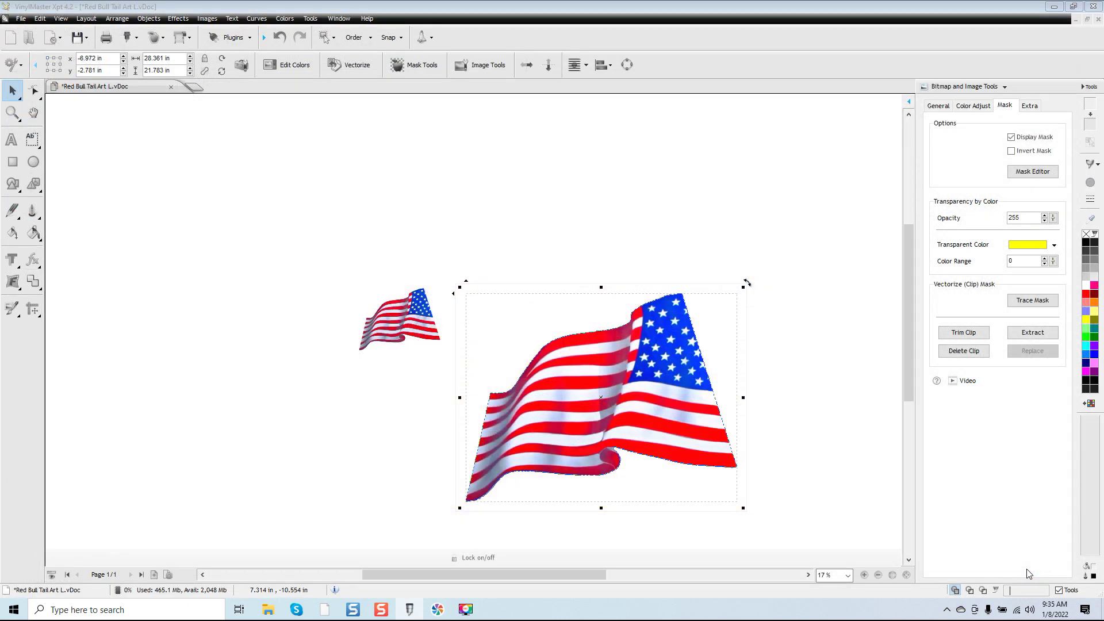
left_click_drag(619, 357, 625, 282)
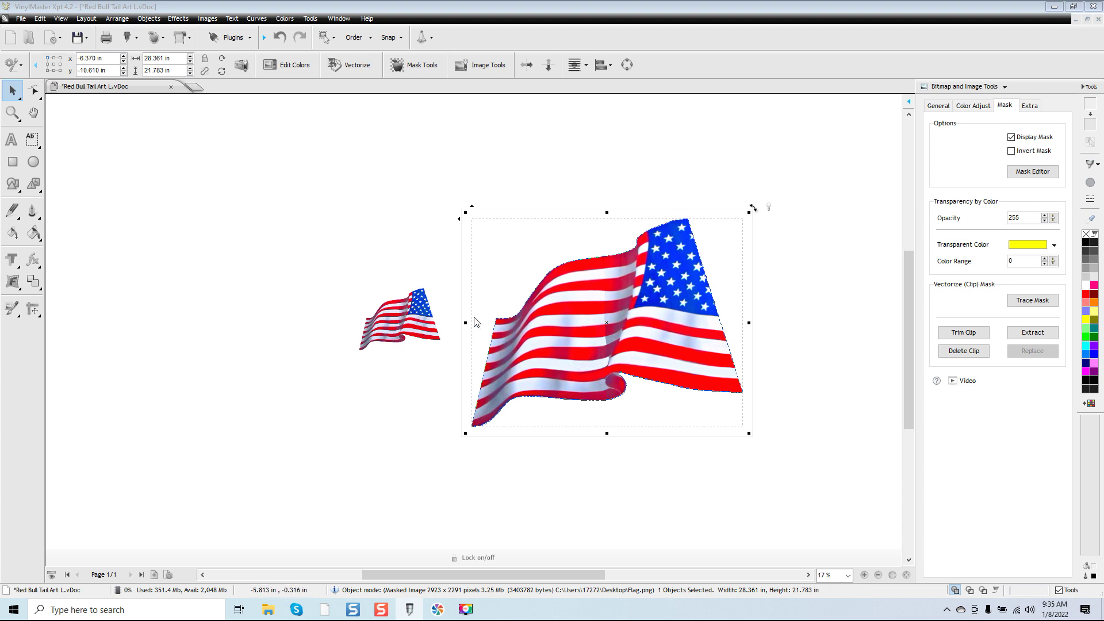
left_click(428, 323)
left_click(469, 332)
left_click_drag(403, 334, 404, 334)
left_click(550, 322)
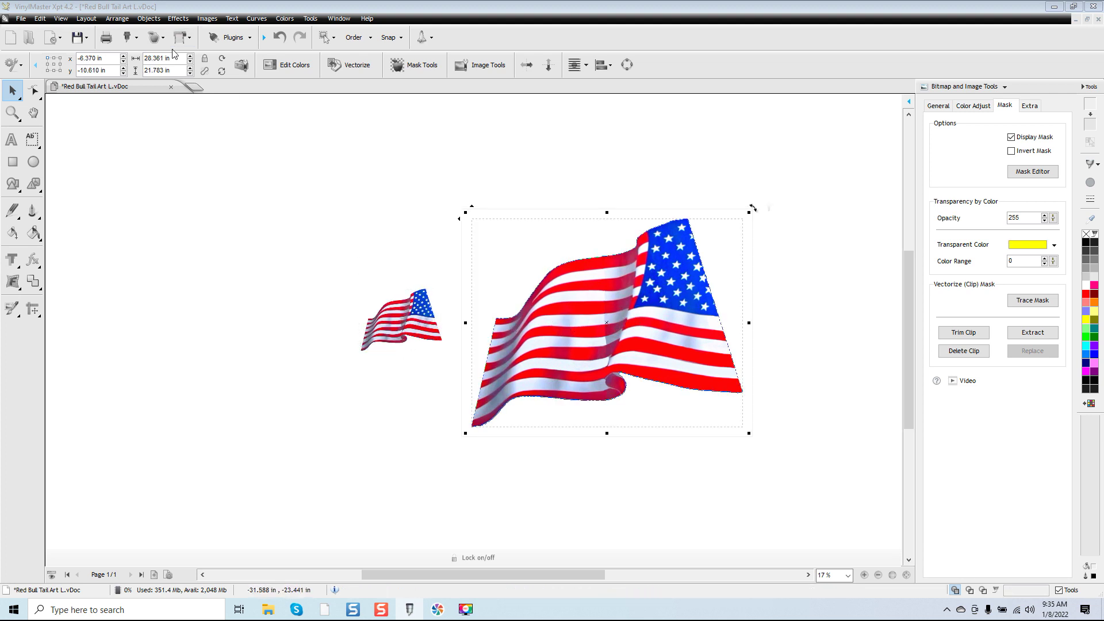
Step: Resize the masked flag to 8.5 in wide and place it beside the small flag
double_click(155, 58)
type("8.5")
key("Return")
left_click_drag(510, 248, 499, 311)
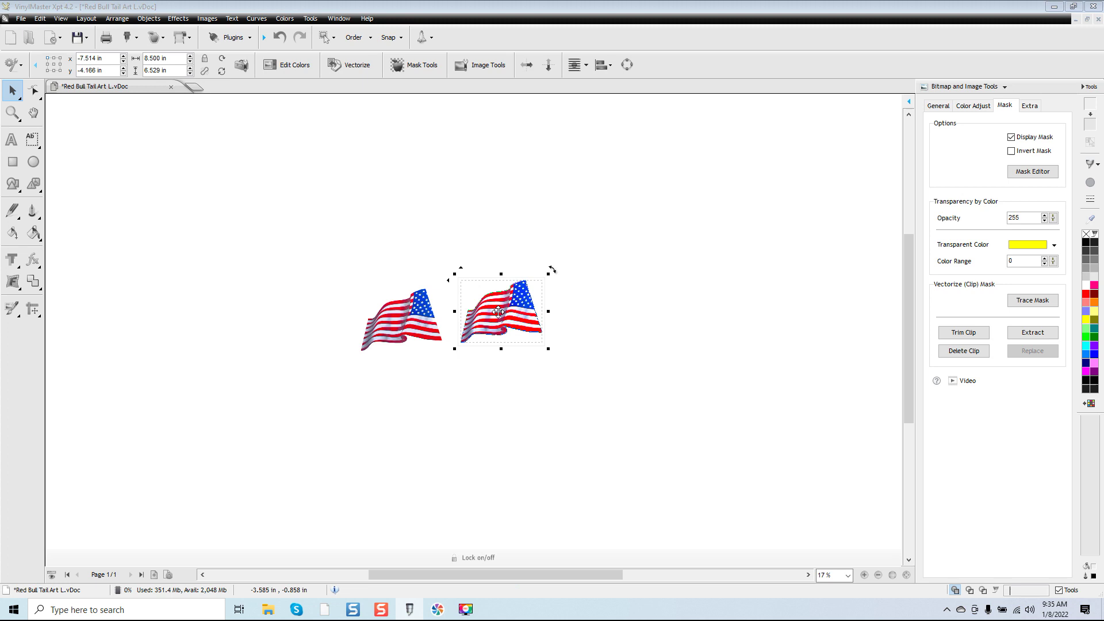
left_click(409, 322, "shift")
Step: Align both flags on their vertical centres, then zoom to the pair
left_click(33, 308)
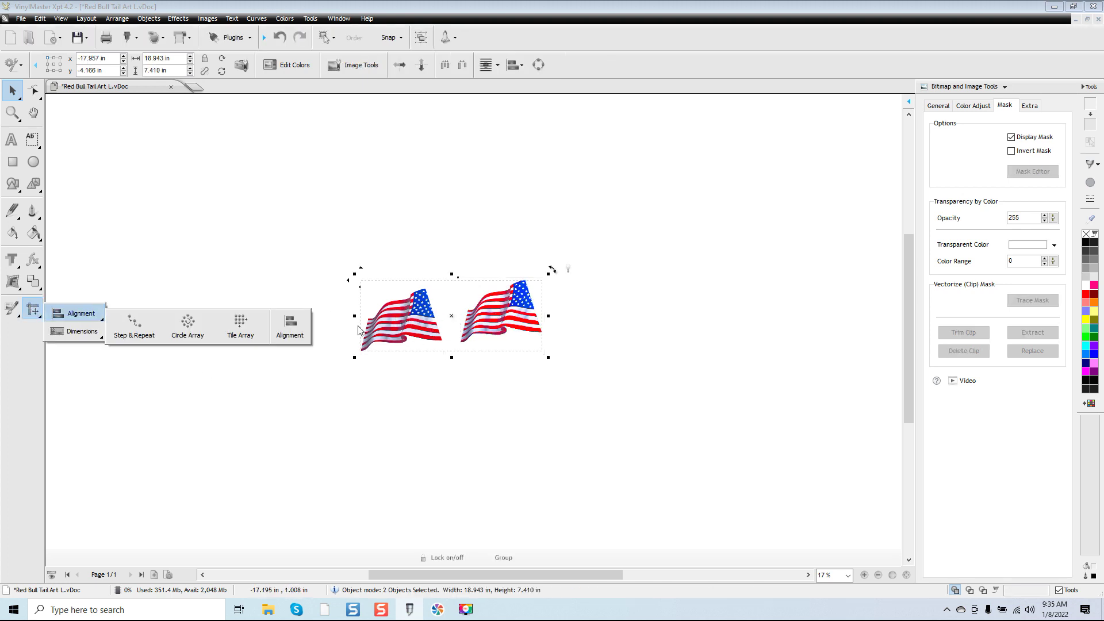
left_click(290, 325)
left_click(992, 249)
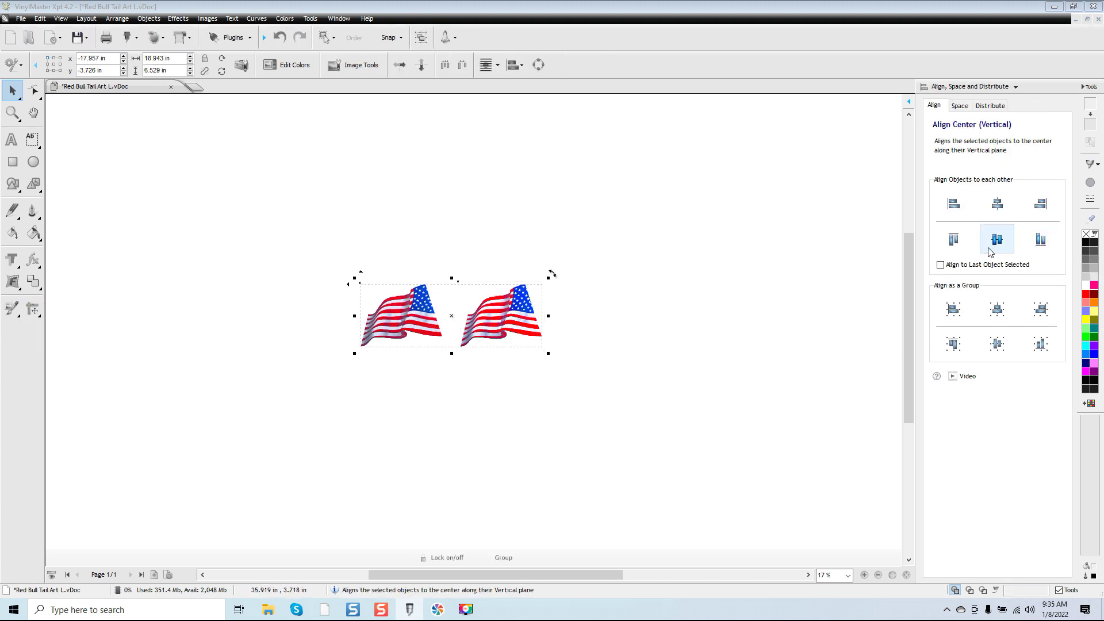
left_click(448, 269)
left_click_drag(284, 244, 783, 461)
left_click(893, 575)
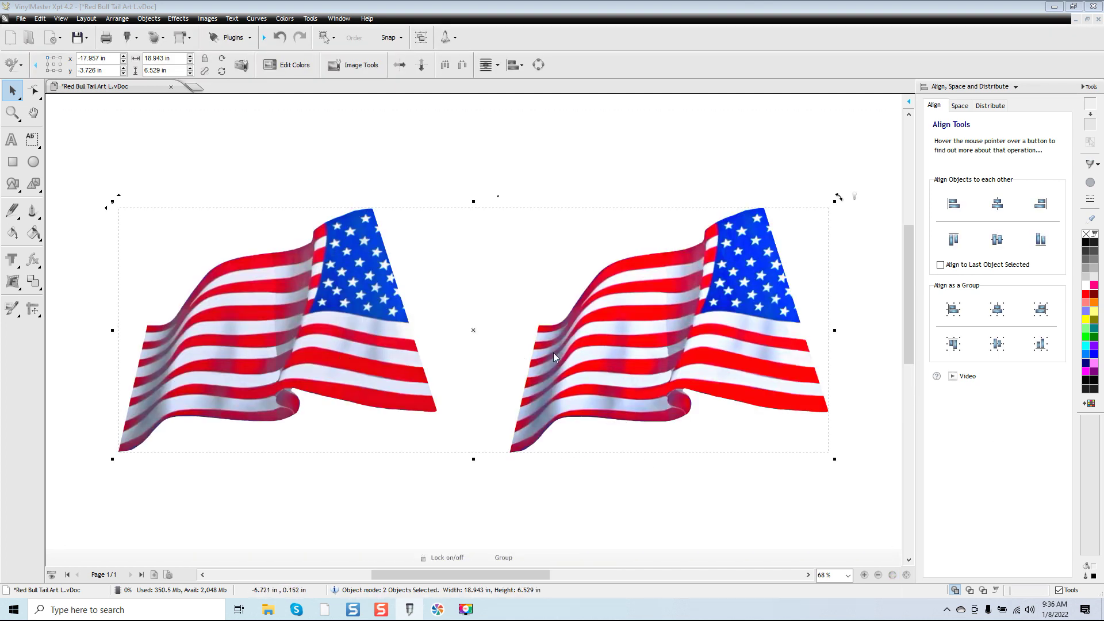
left_click(592, 192)
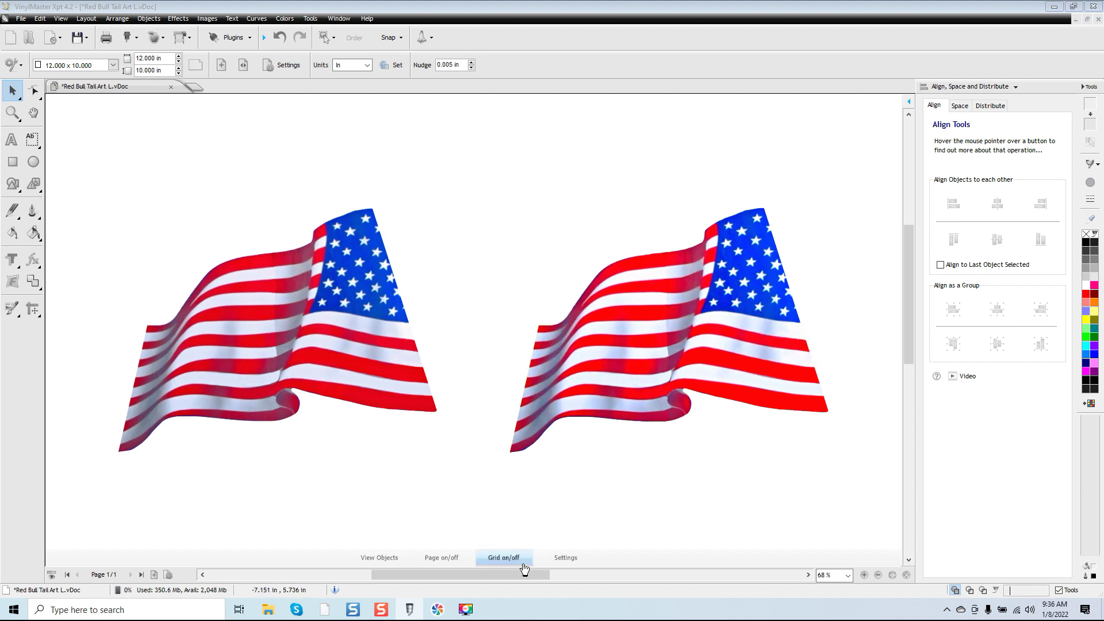
Step: Collapse the Align, Space and Distribute docker to widen the canvas
left_click_drag(518, 571, 530, 570)
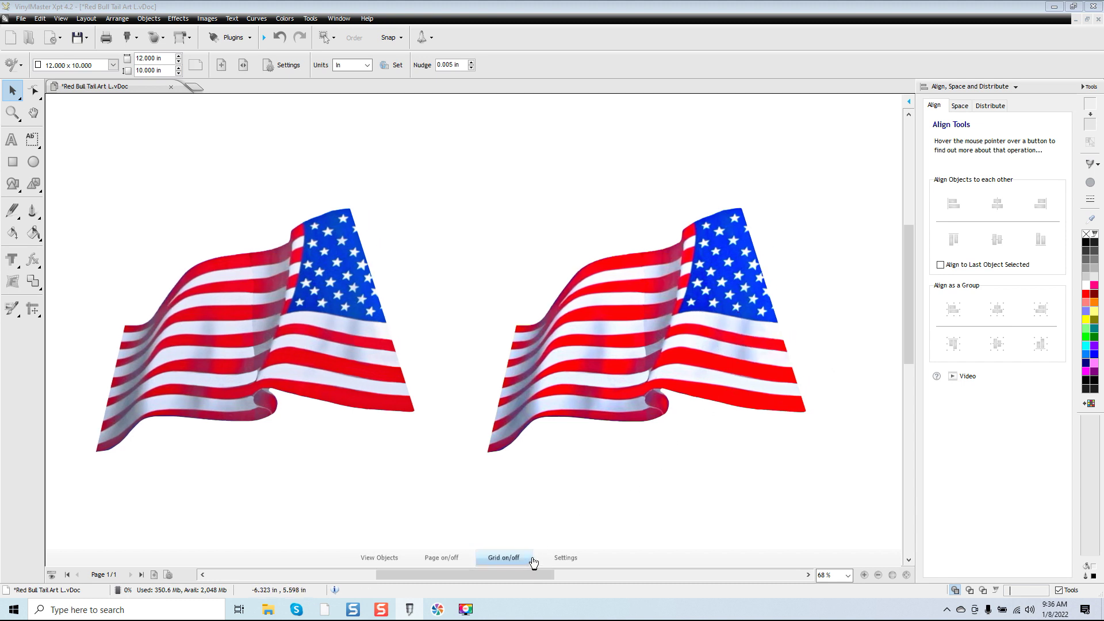
mouse_move(488, 574)
left_mouse_down()
mouse_move(498, 575)
mouse_move(488, 574)
left_mouse_up()
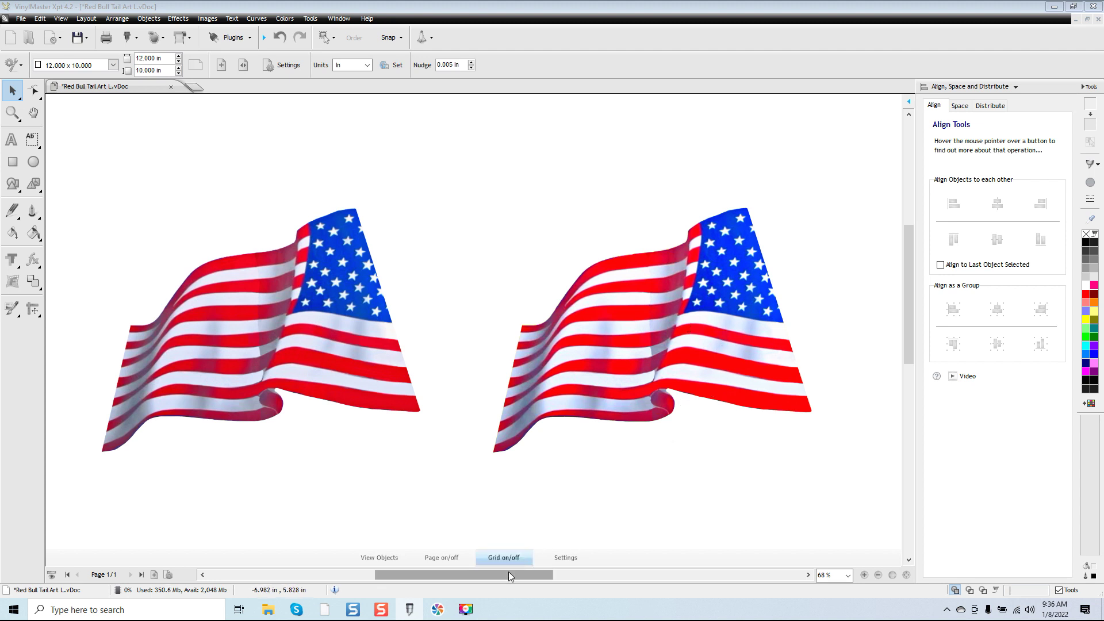
left_click_drag(509, 572, 498, 572)
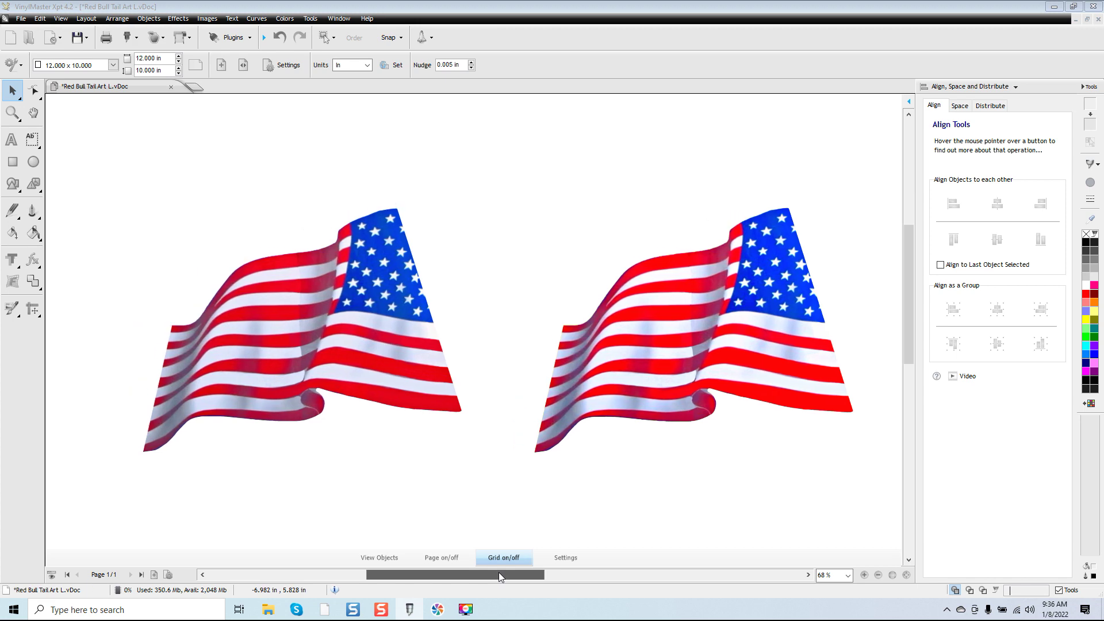
left_click(1088, 86)
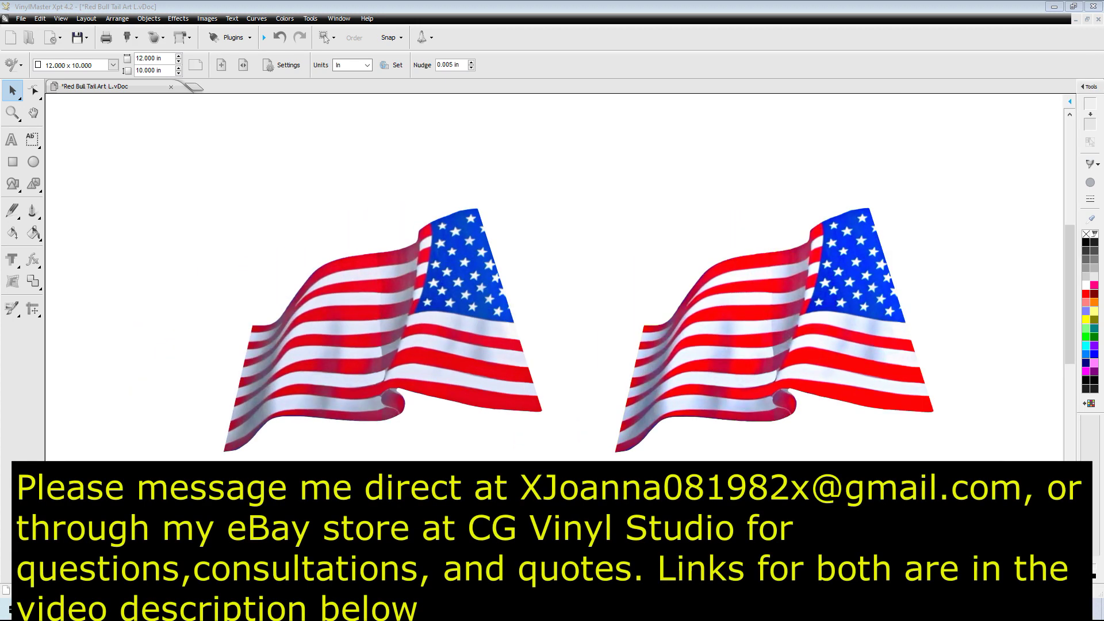
left_click_drag(501, 572, 517, 571)
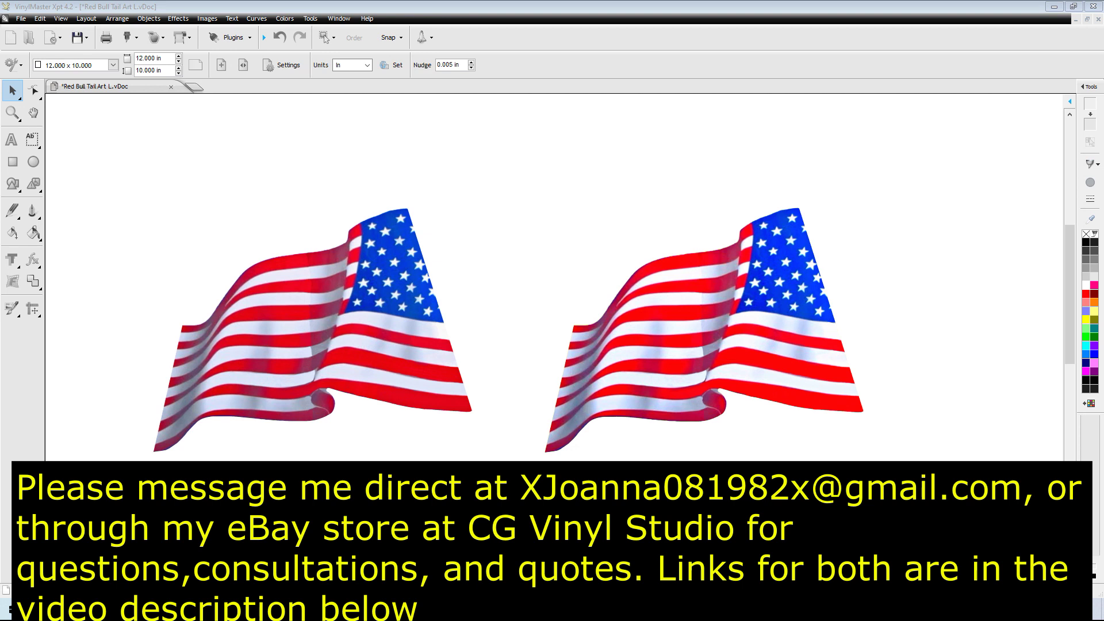
scroll(517, 330, "left", 2)
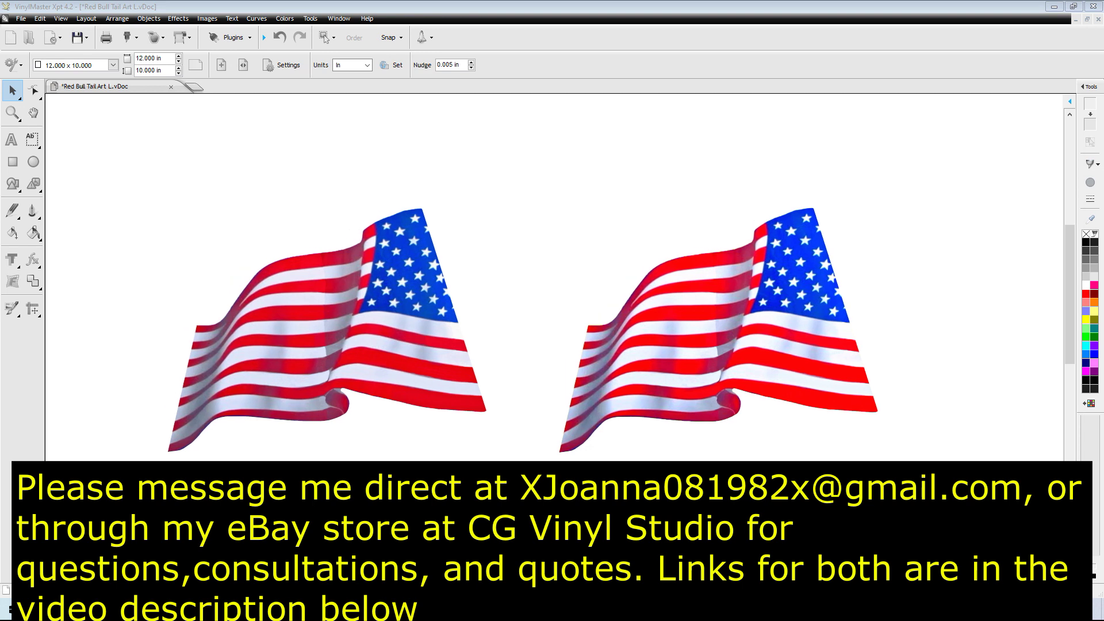